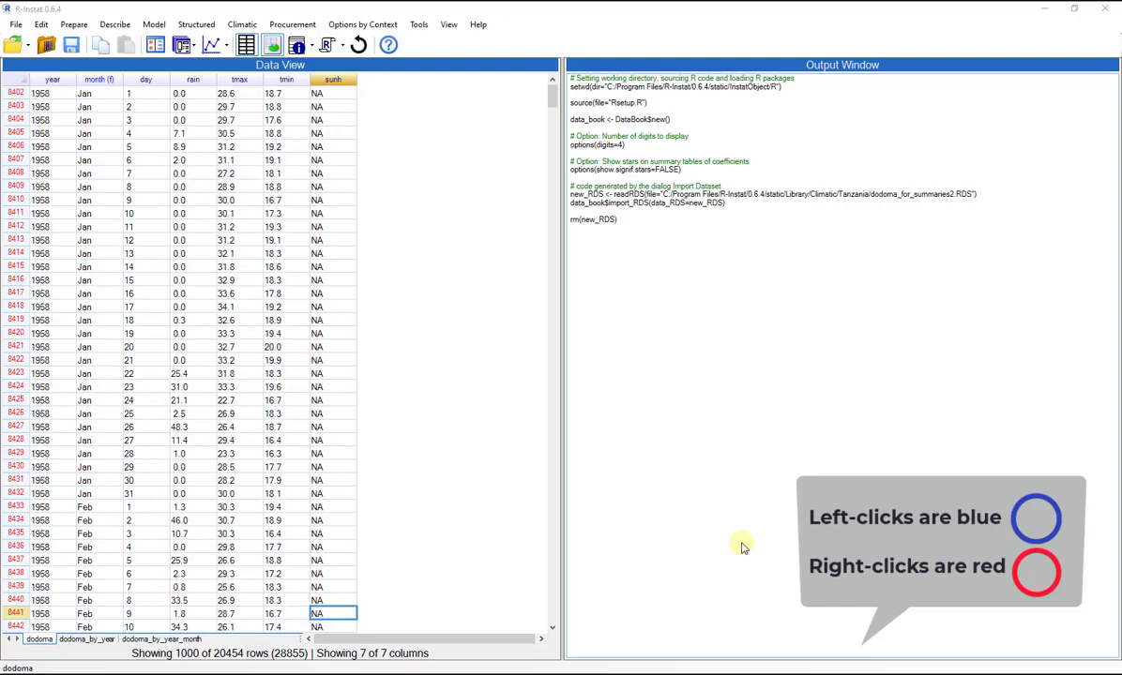
click(76, 25)
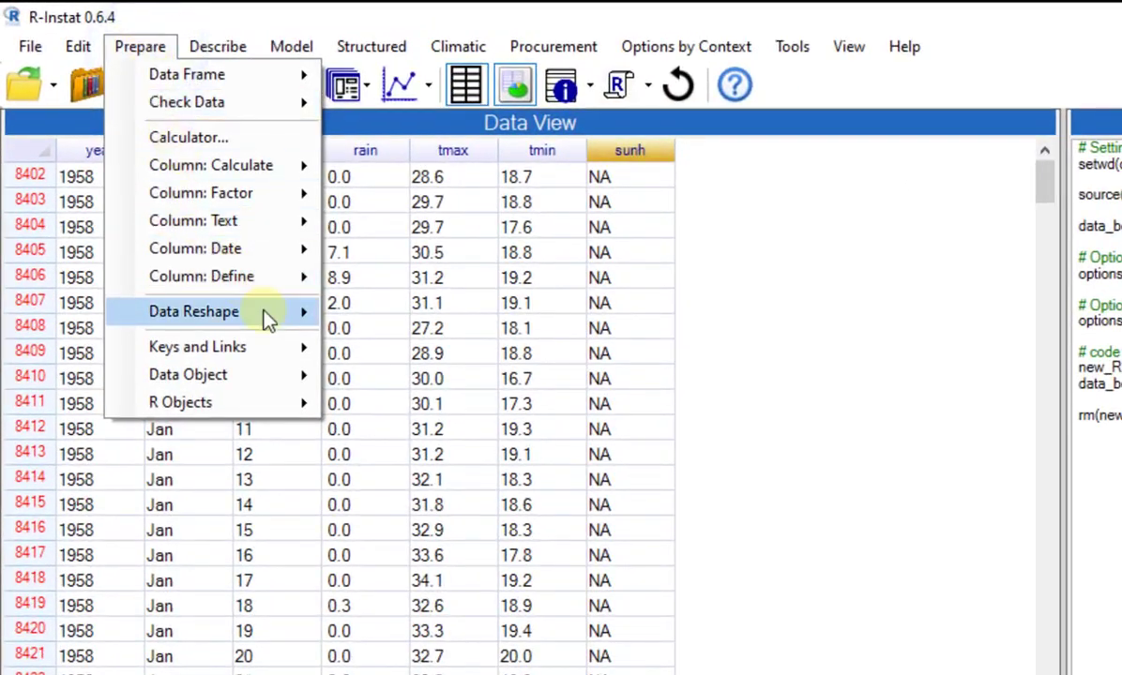
mouse_move(267, 320)
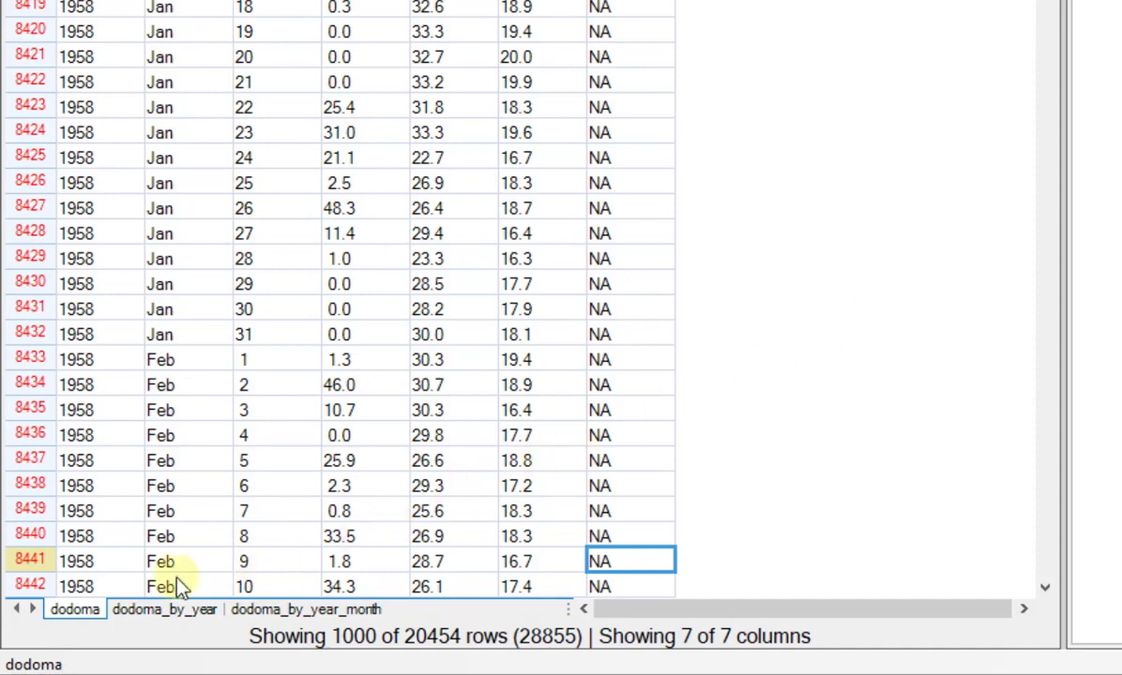
Plot mean_tmin, min_tmin and max_tmin against year from the dodoma_by_year data frame as lines with points and linear trends.
click(145, 611)
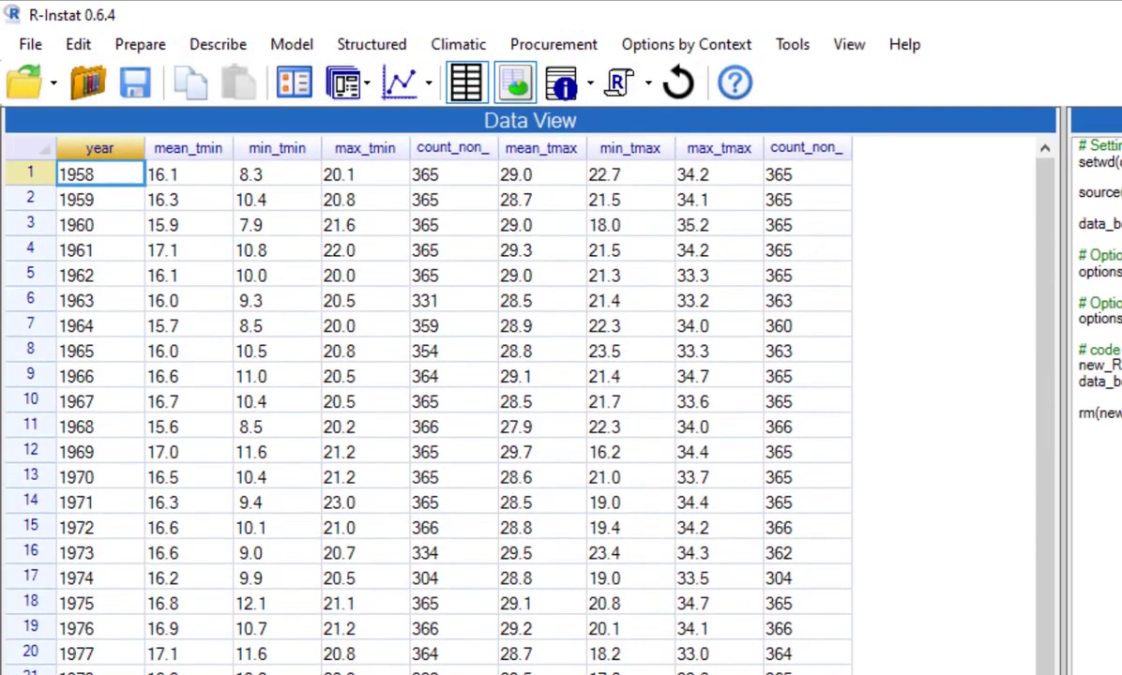
click(236, 45)
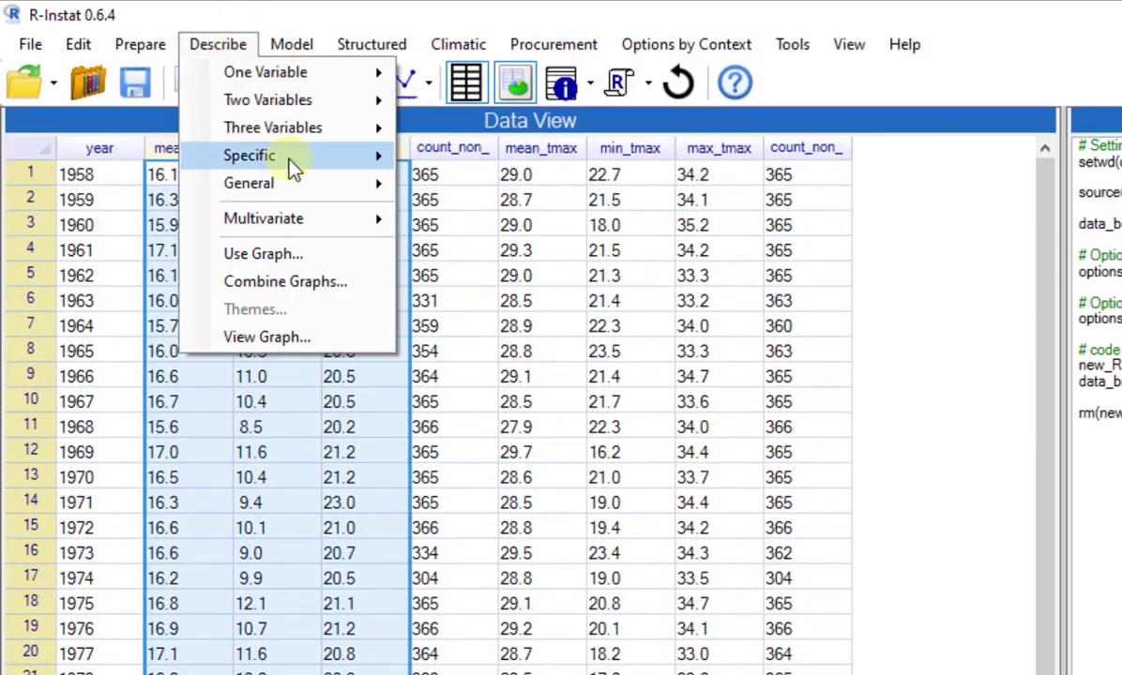
mouse_move(293, 167)
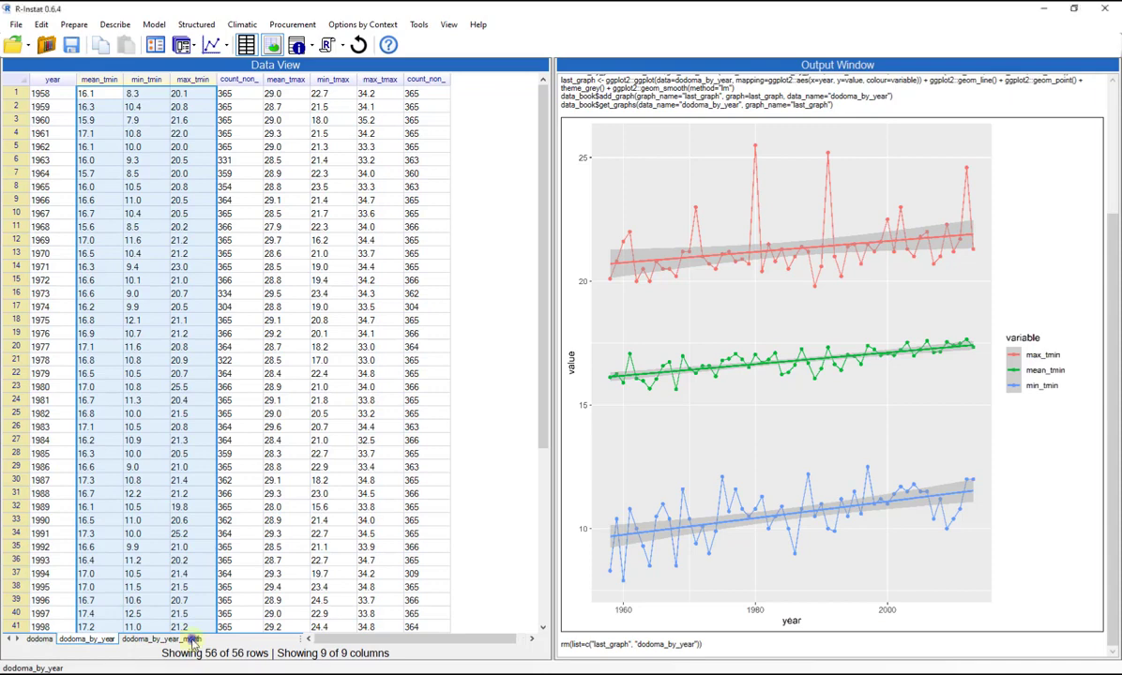
Plot mean_tmin against year from dodoma_by_year_month, faceted and coloured by month, with linear trend lines.
click(161, 639)
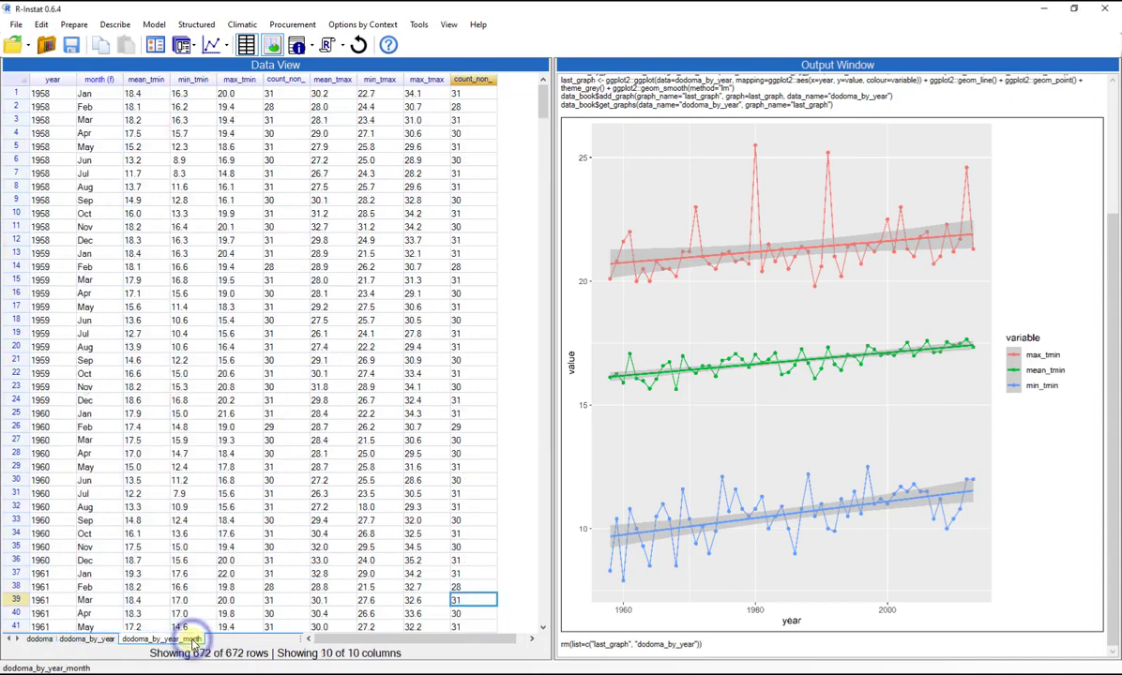
click(54, 79)
drag(53, 78, 130, 86)
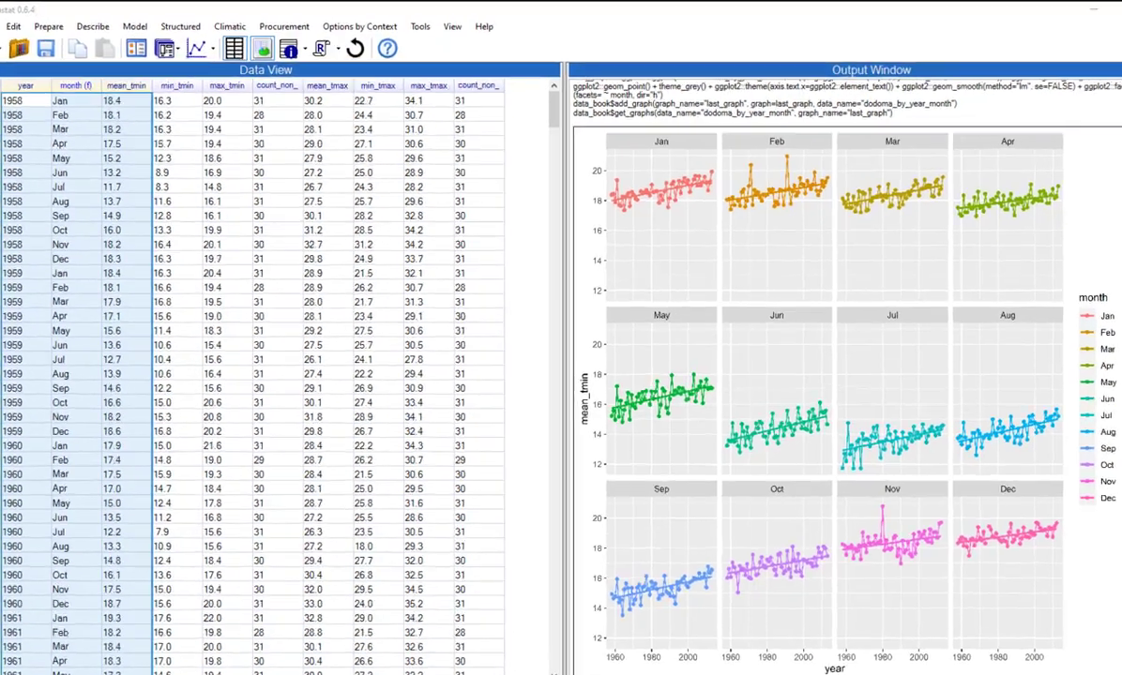
click(242, 24)
mouse_move(153, 242)
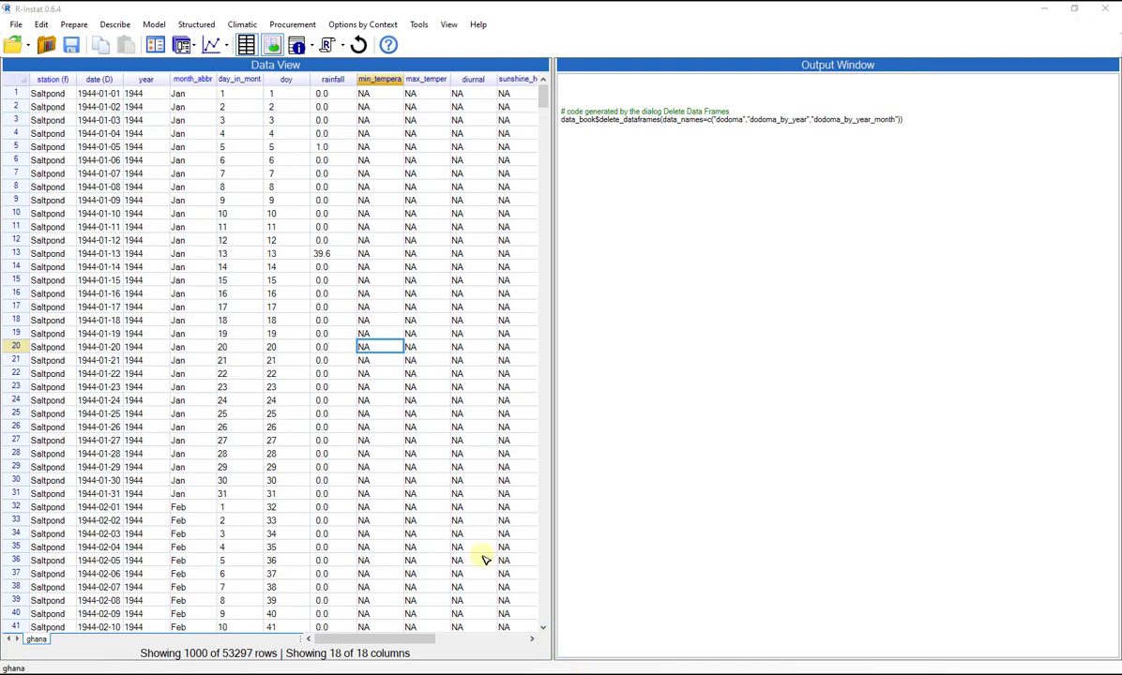
click(240, 25)
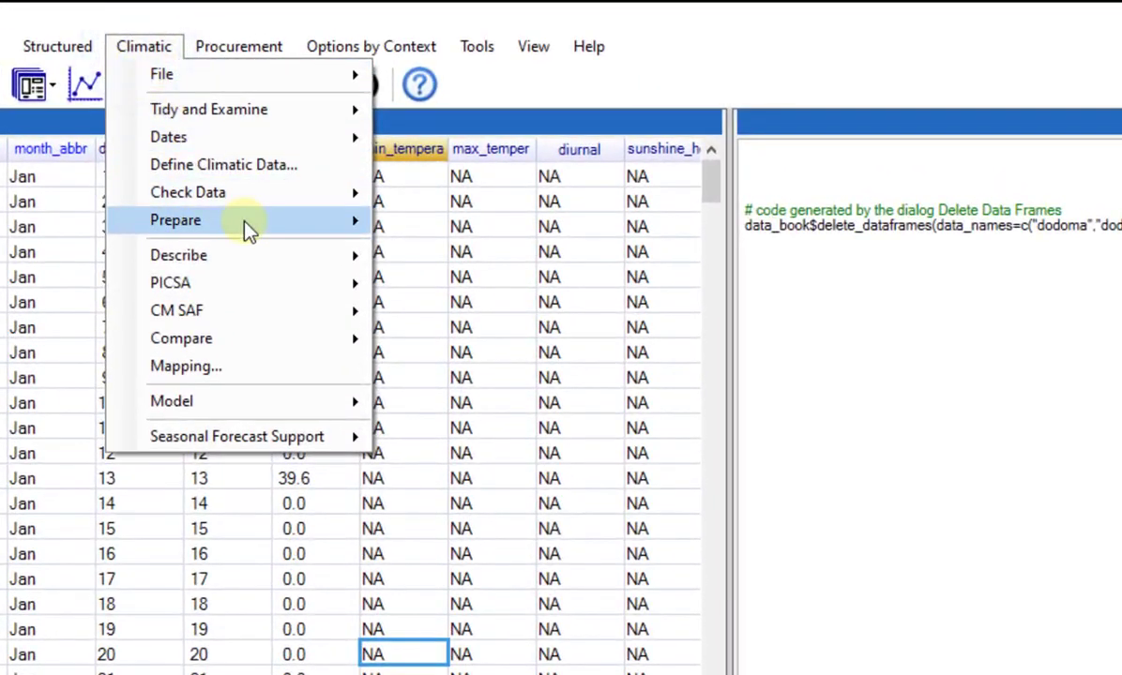
mouse_move(244, 225)
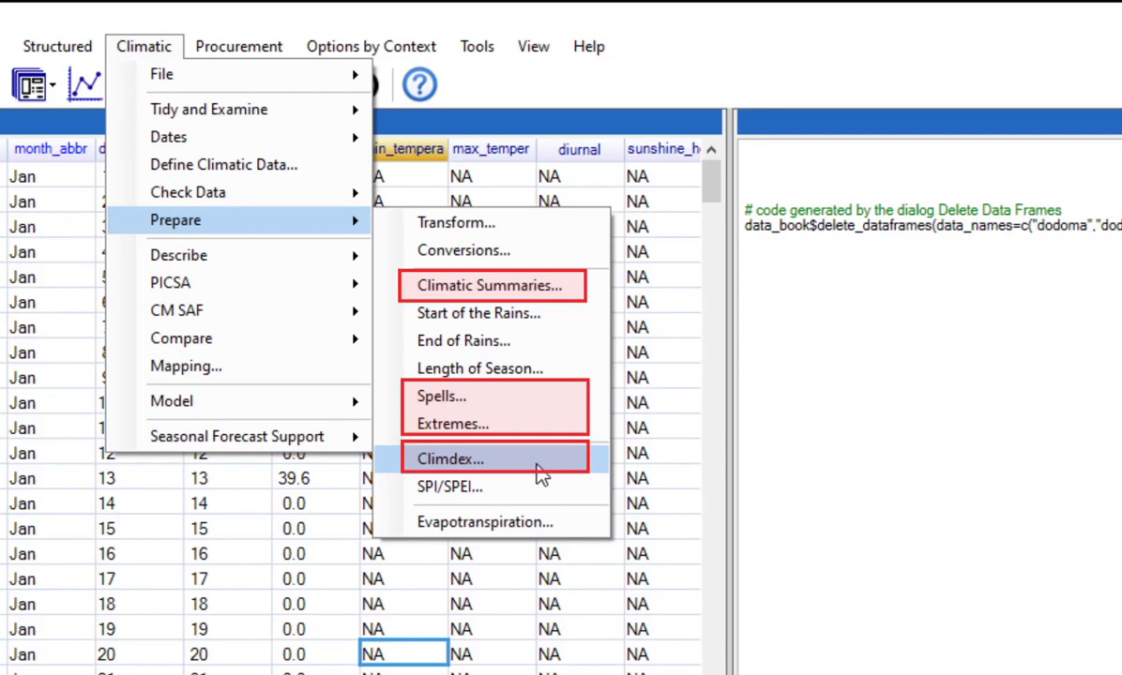
Define a filter on the ghana data frame with the condition year >= 1960 and apply it.
click(406, 656)
right_click(408, 654)
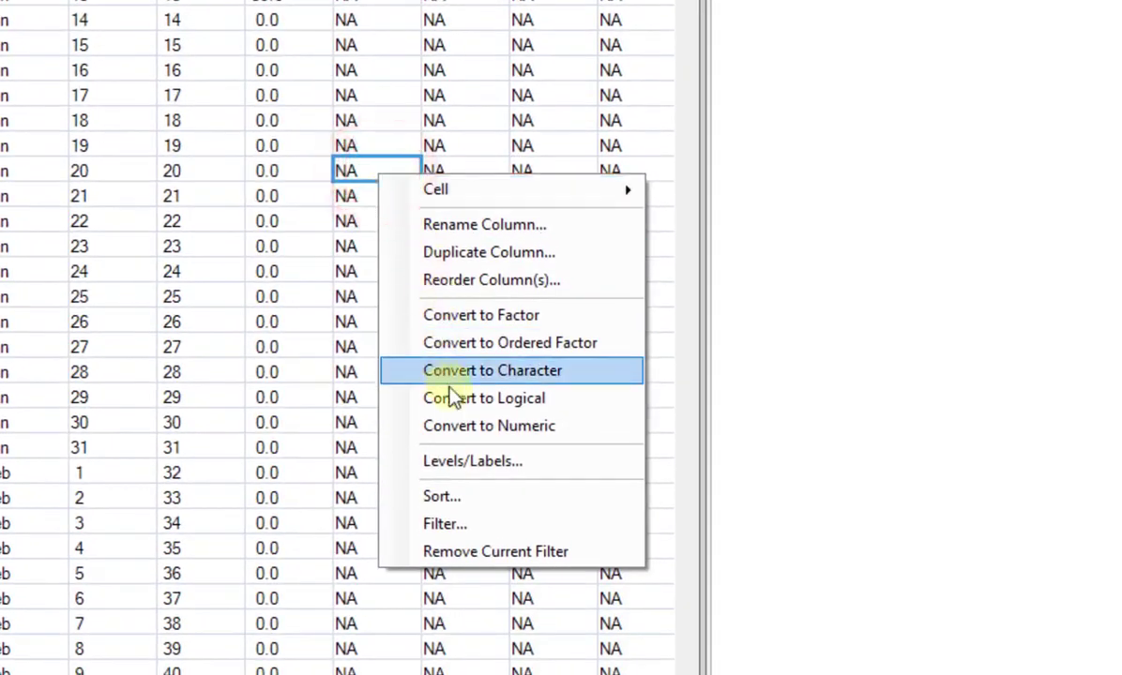
click(431, 522)
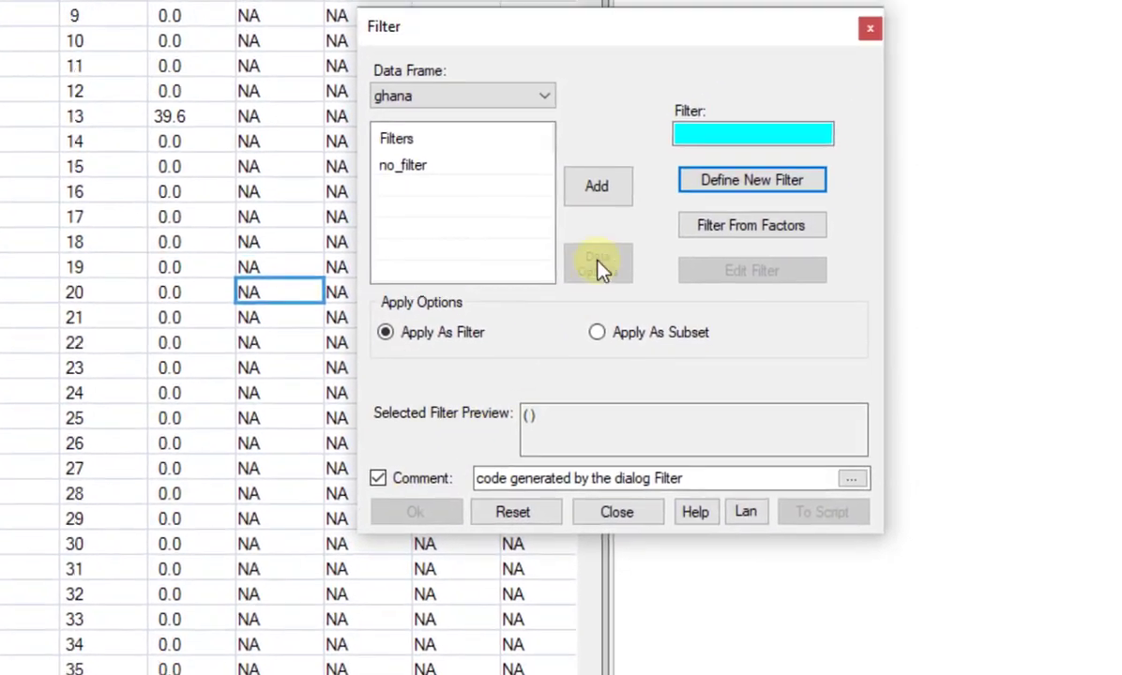
click(711, 180)
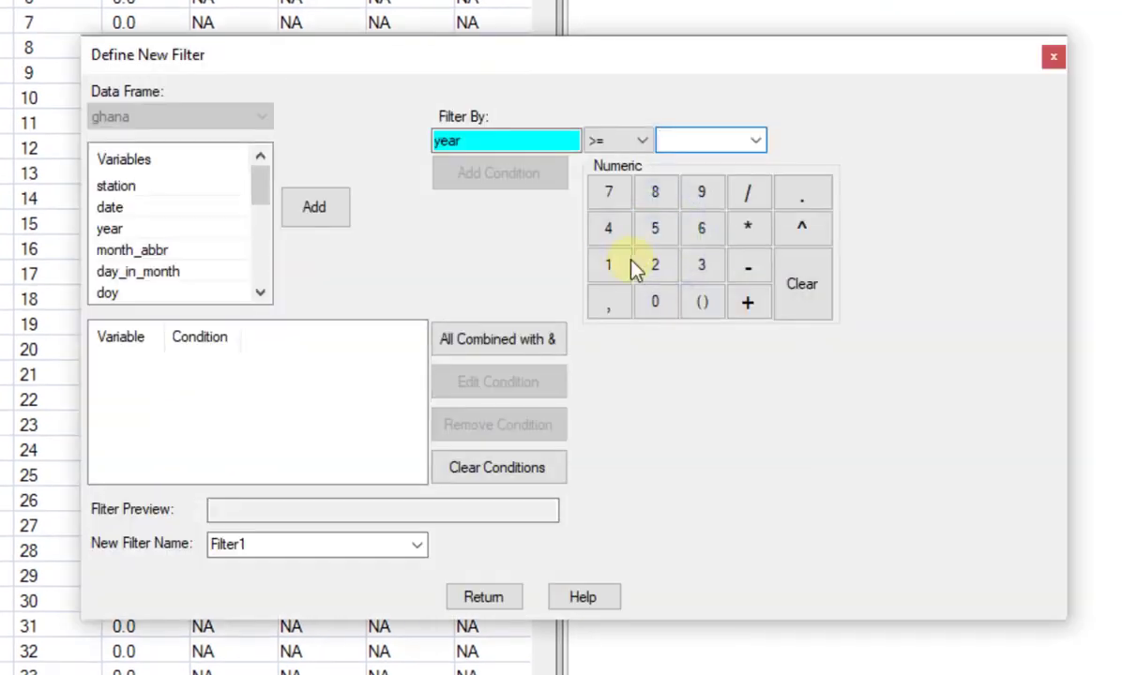
click(625, 268)
click(694, 197)
click(699, 228)
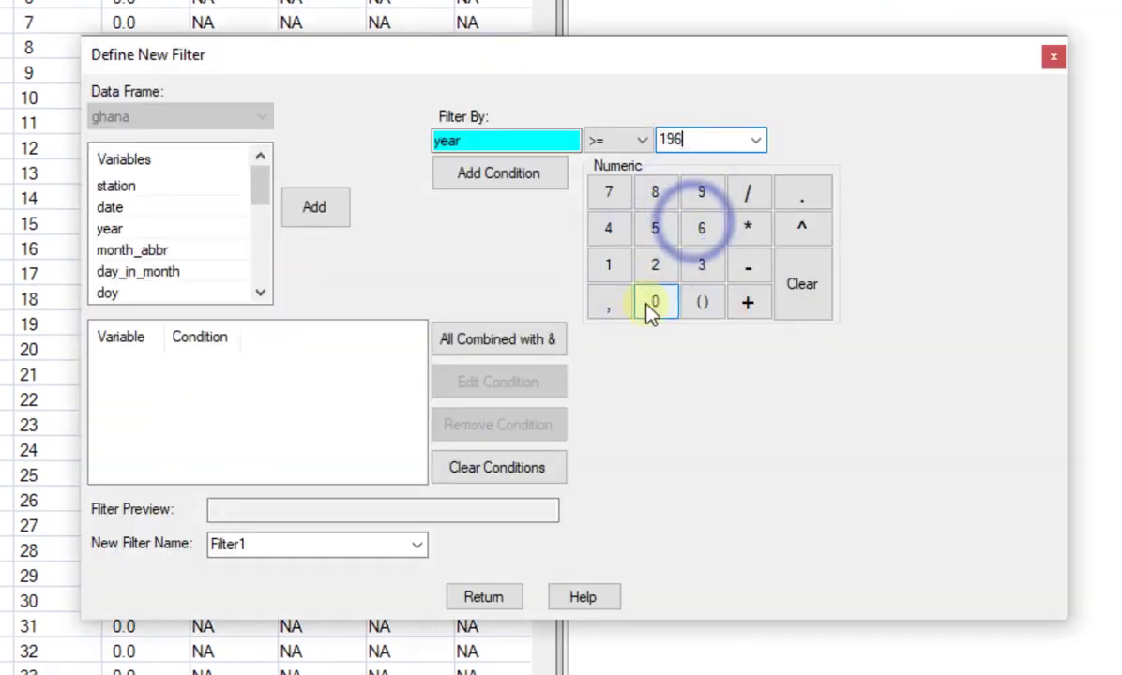
click(654, 302)
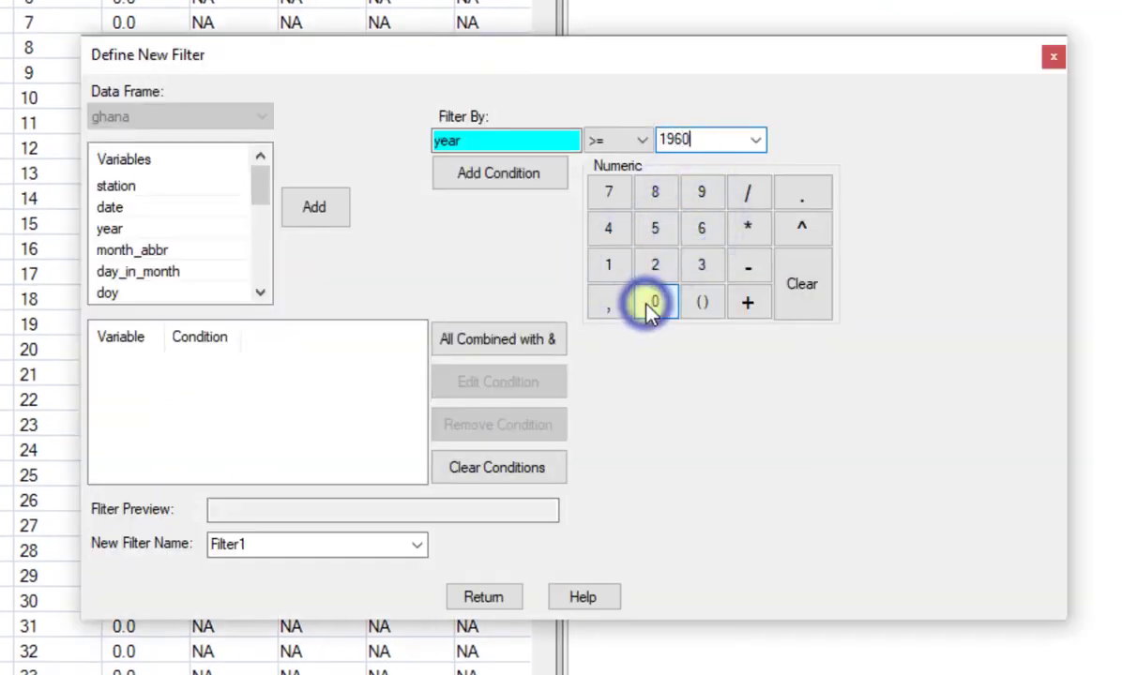
click(526, 182)
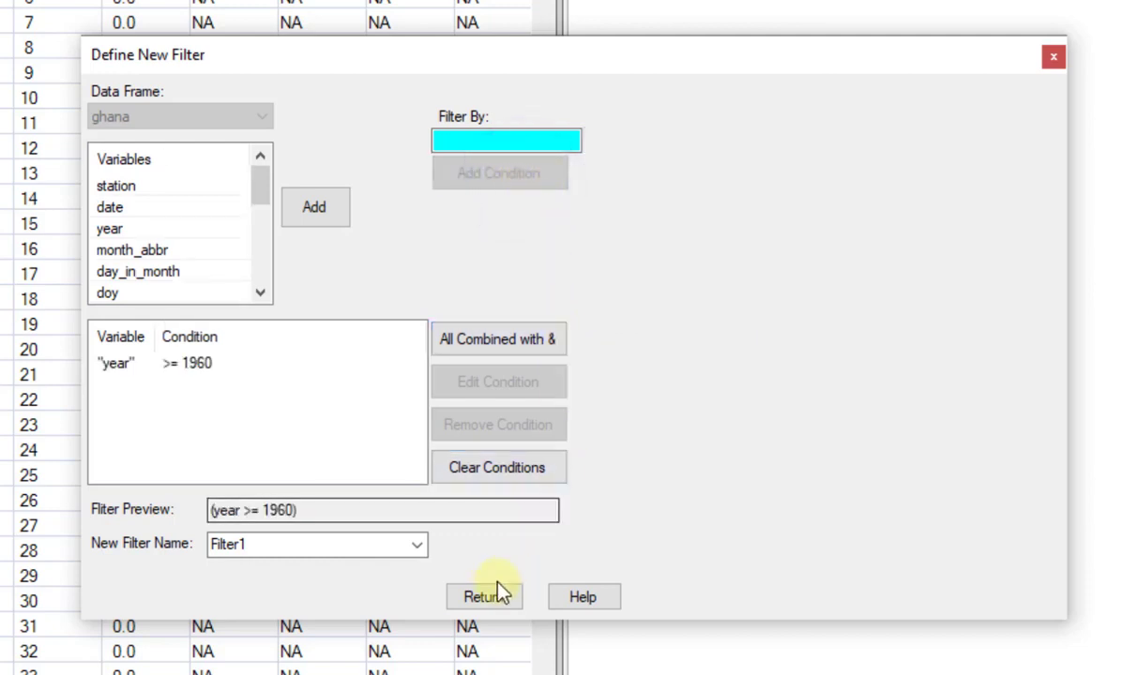
click(488, 597)
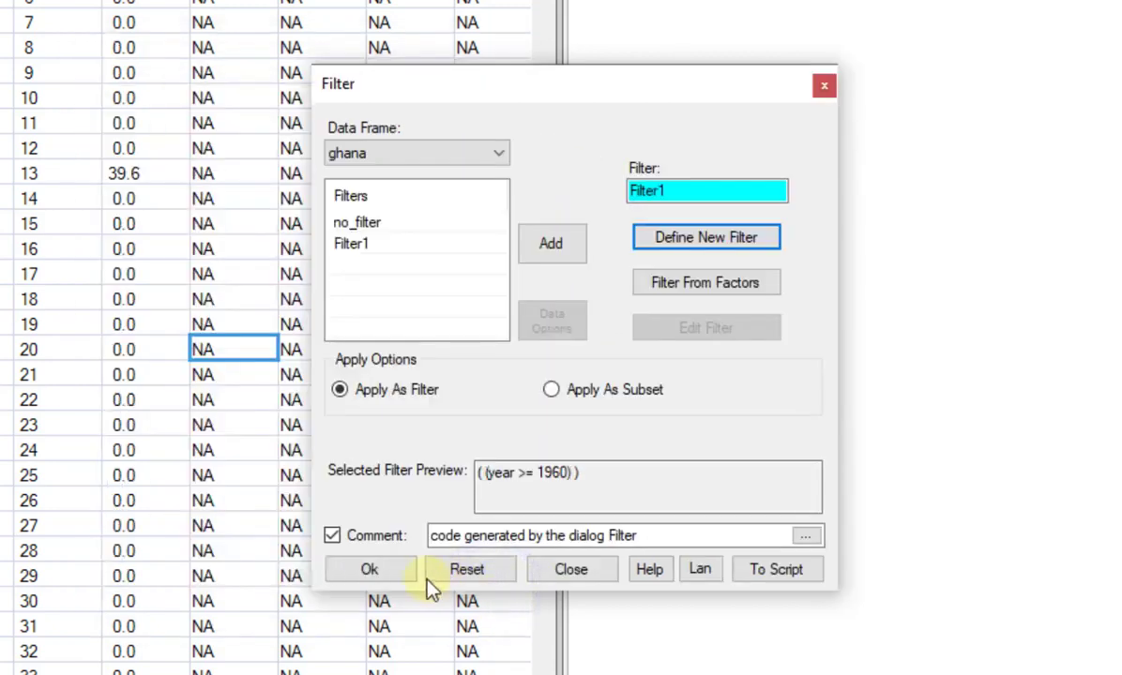
click(403, 570)
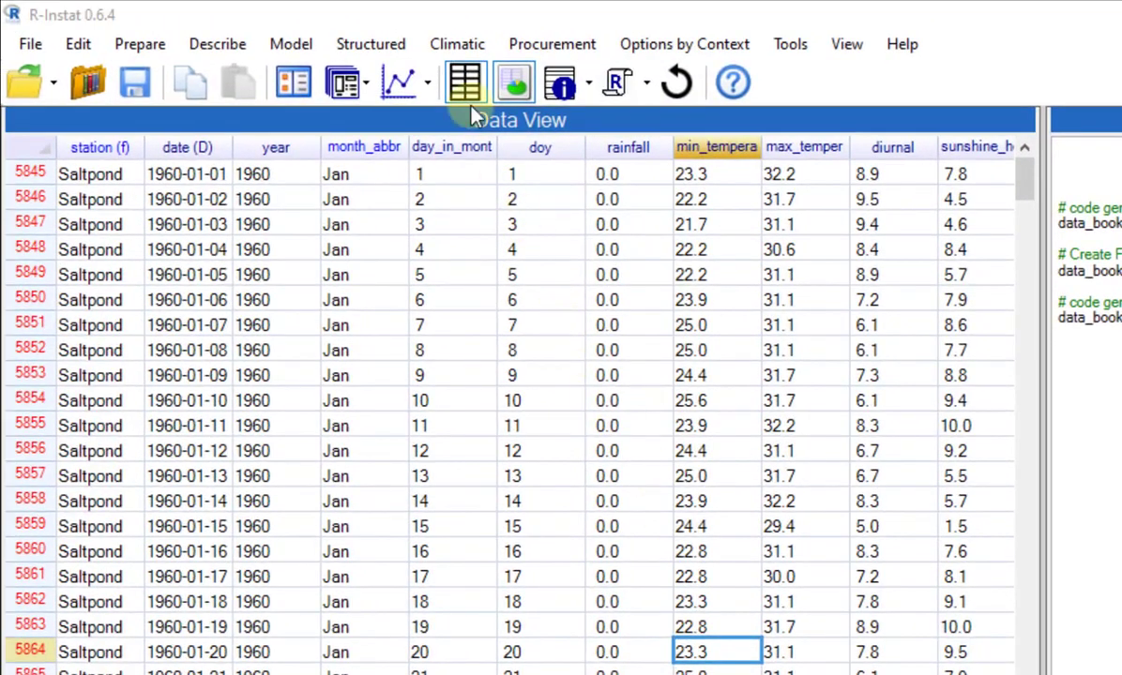
Set up Climdex indices for the ghana data frame at monthly frequency.
click(471, 54)
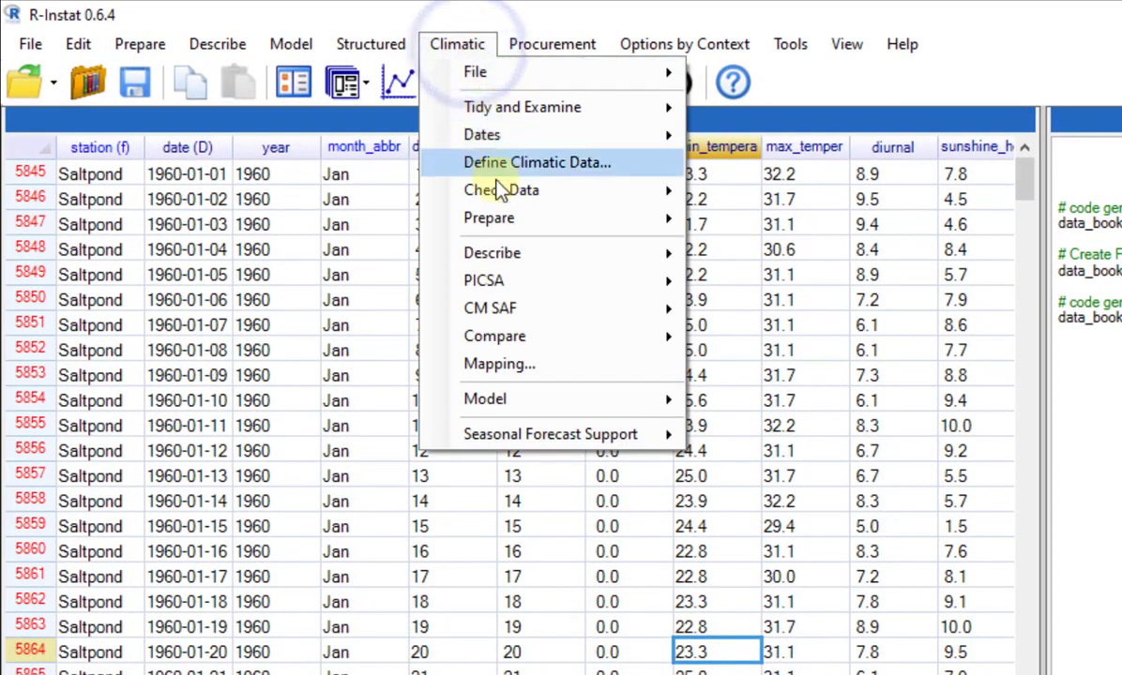
mouse_move(677, 230)
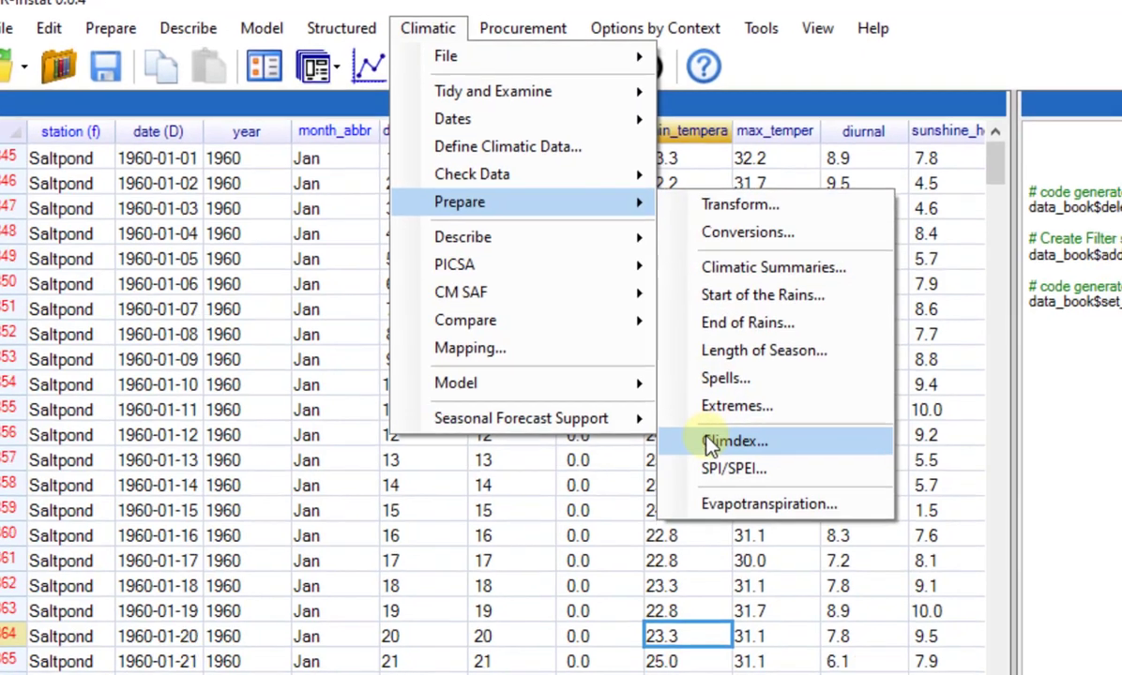
click(764, 457)
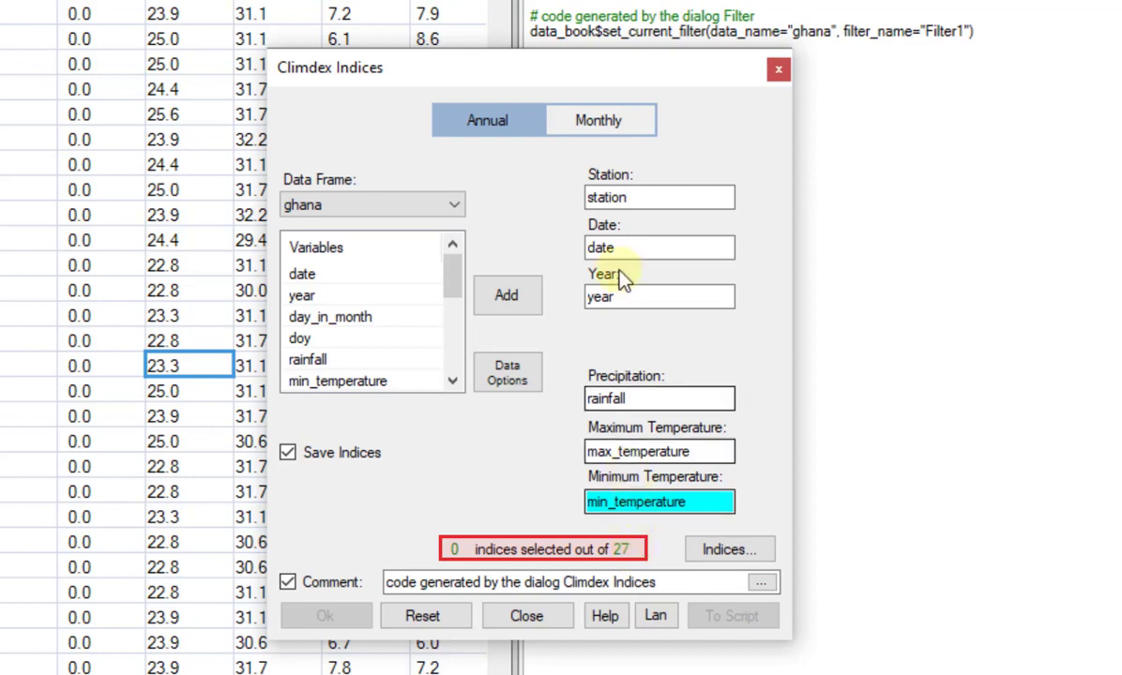
click(605, 125)
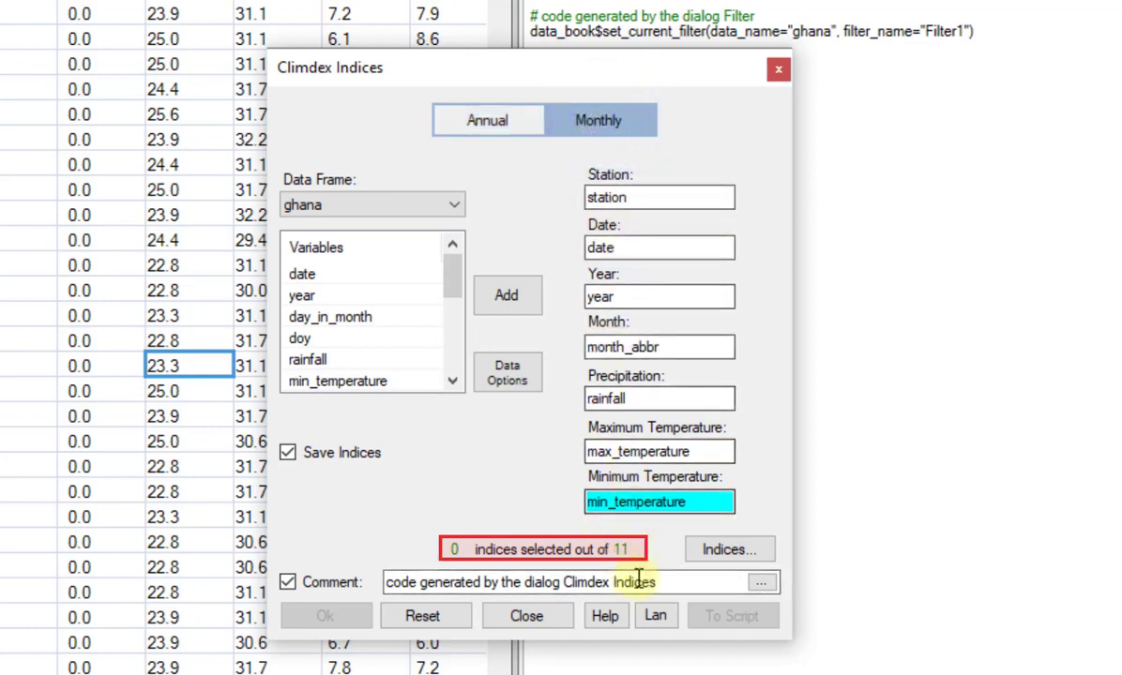
Select the TNx, TNn, TXx, TXn and DTR temperature indices and calculate them.
click(720, 553)
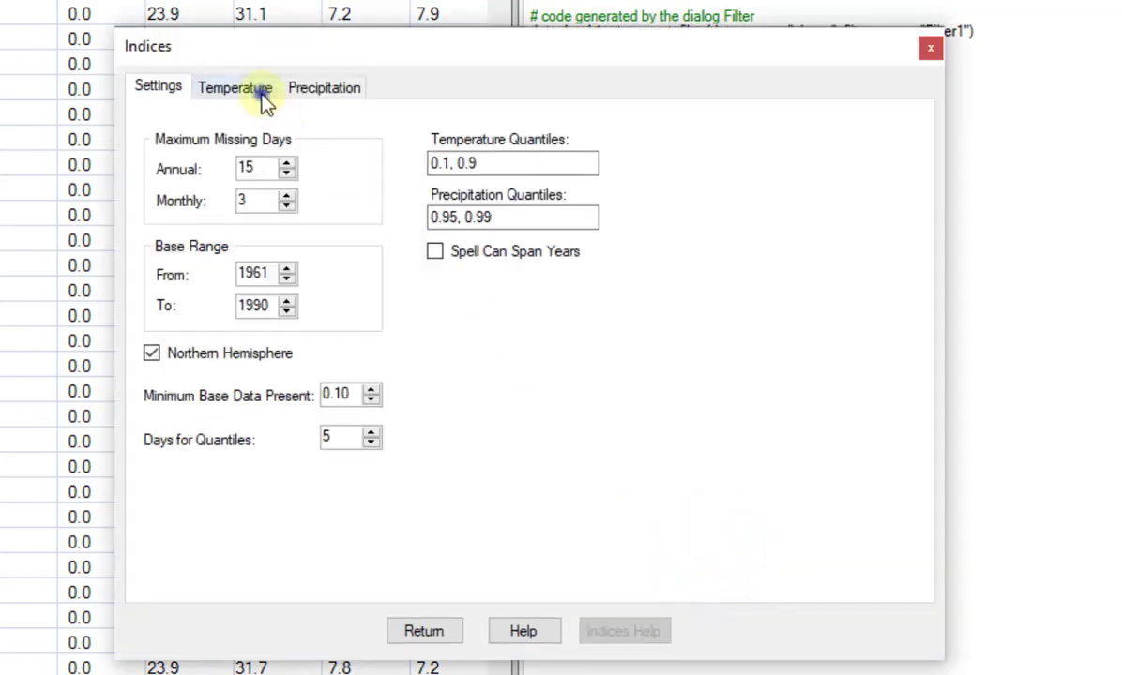
click(260, 92)
click(429, 161)
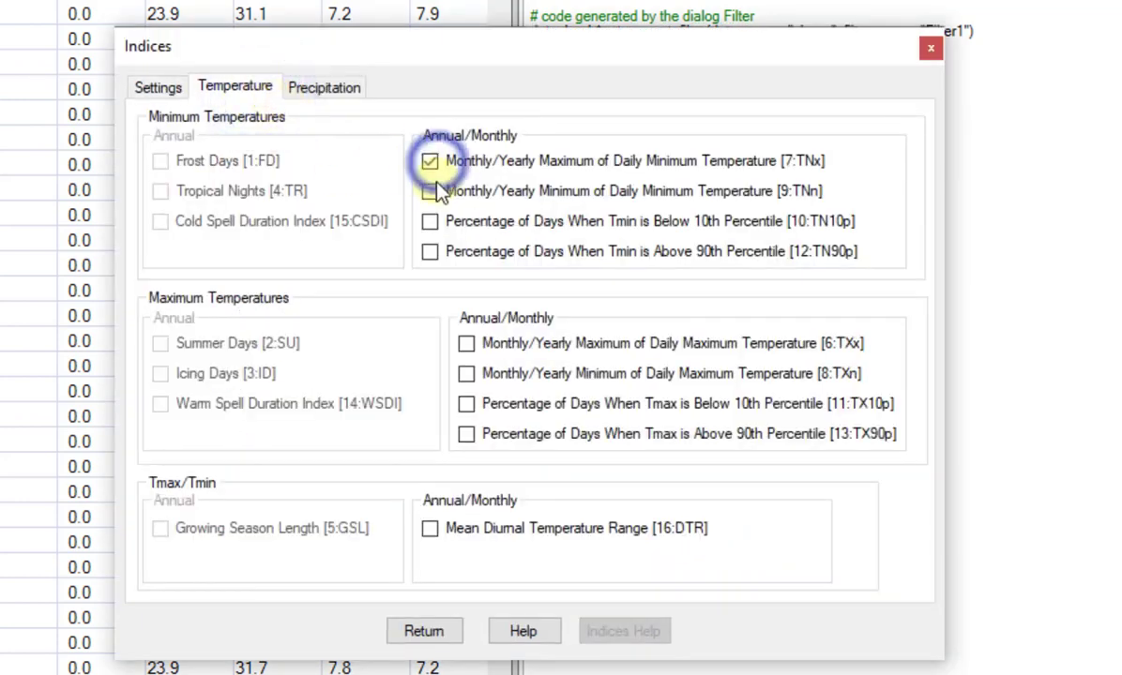
click(430, 190)
click(464, 345)
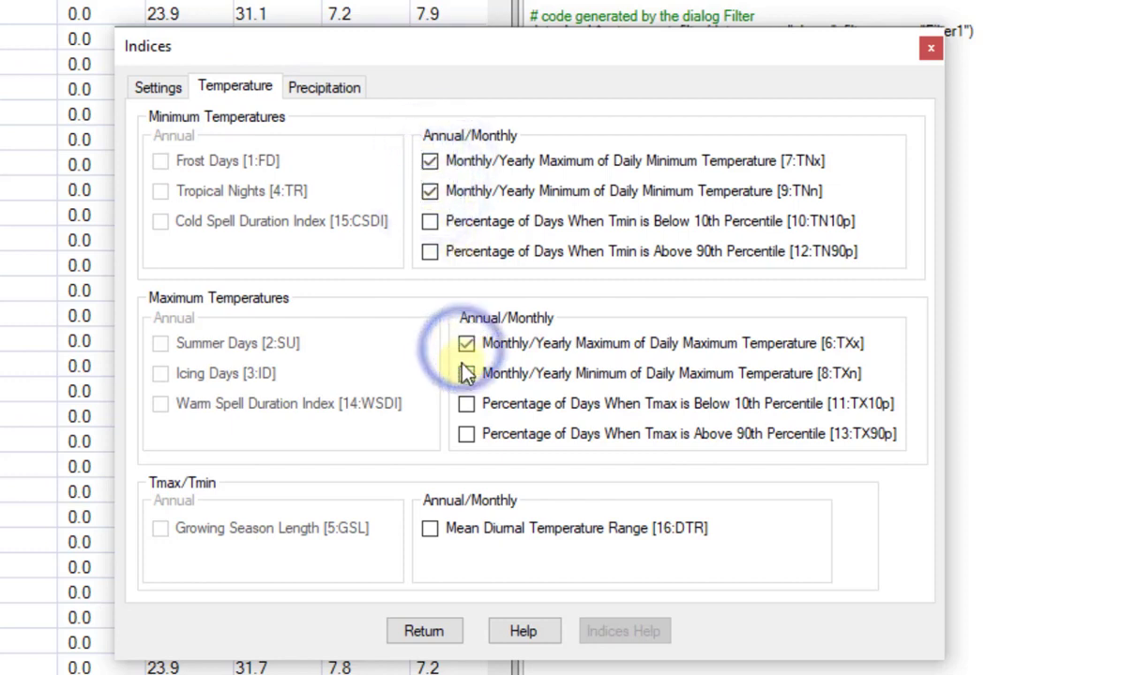
click(466, 374)
click(430, 529)
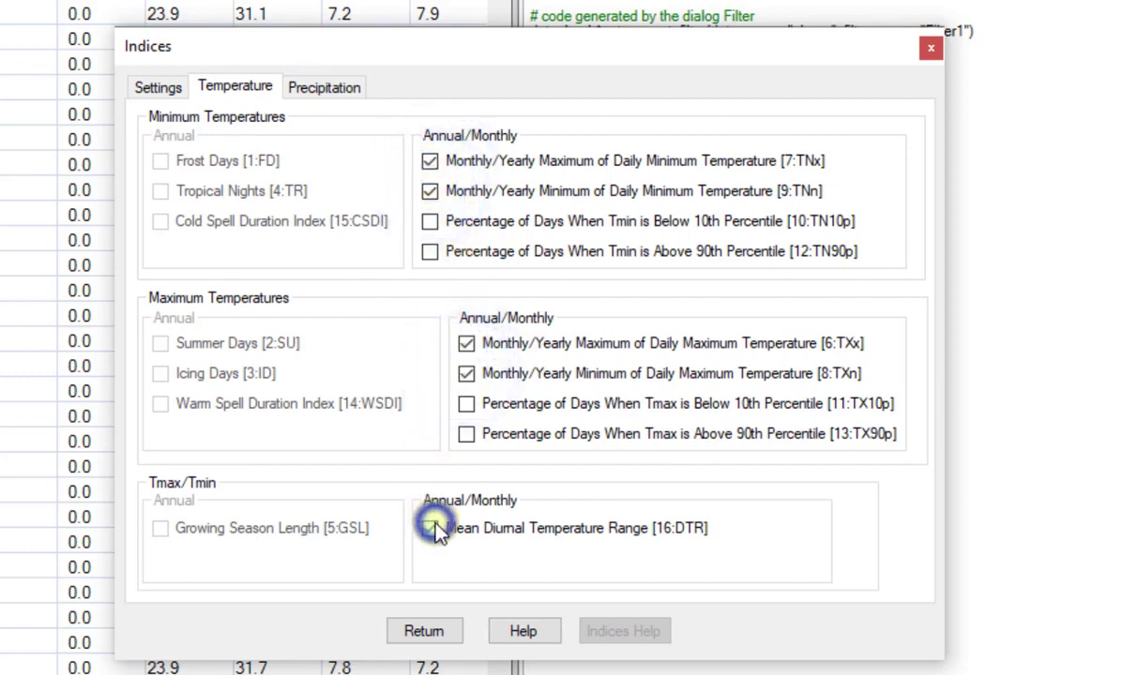
click(431, 636)
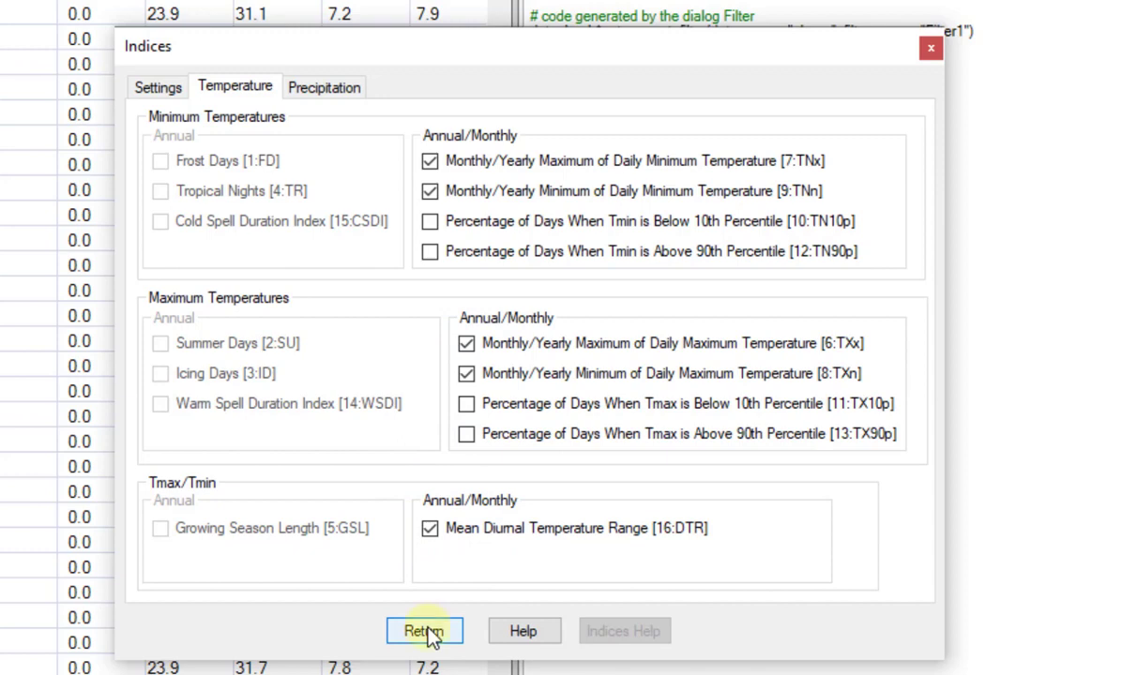
click(430, 636)
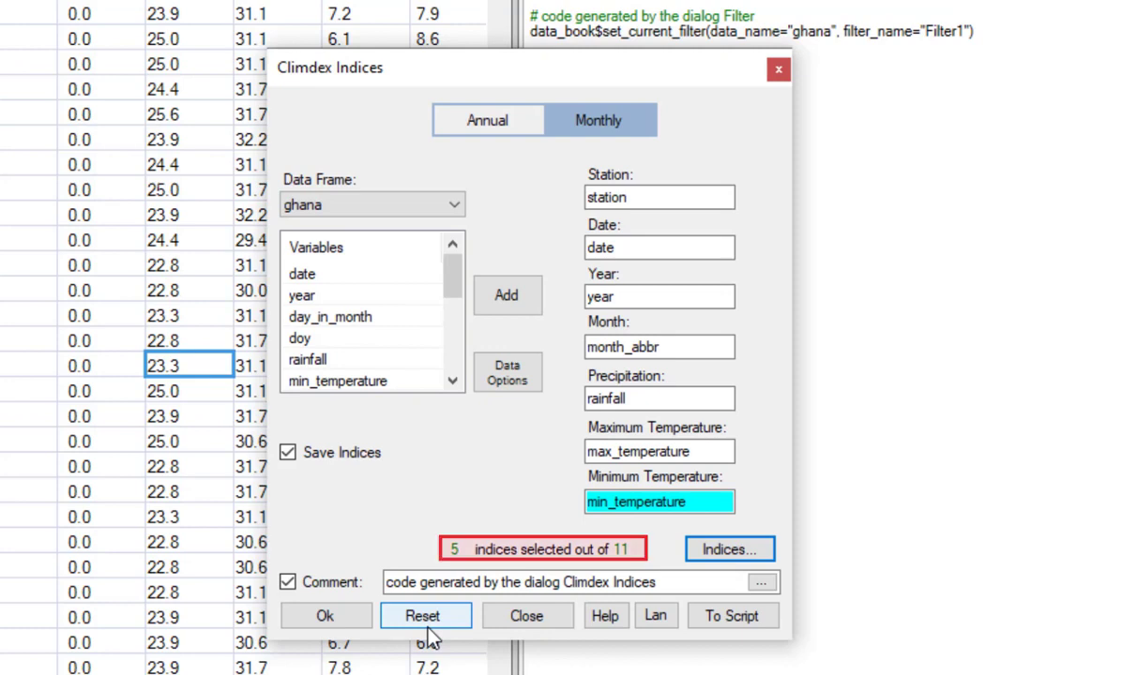
click(324, 615)
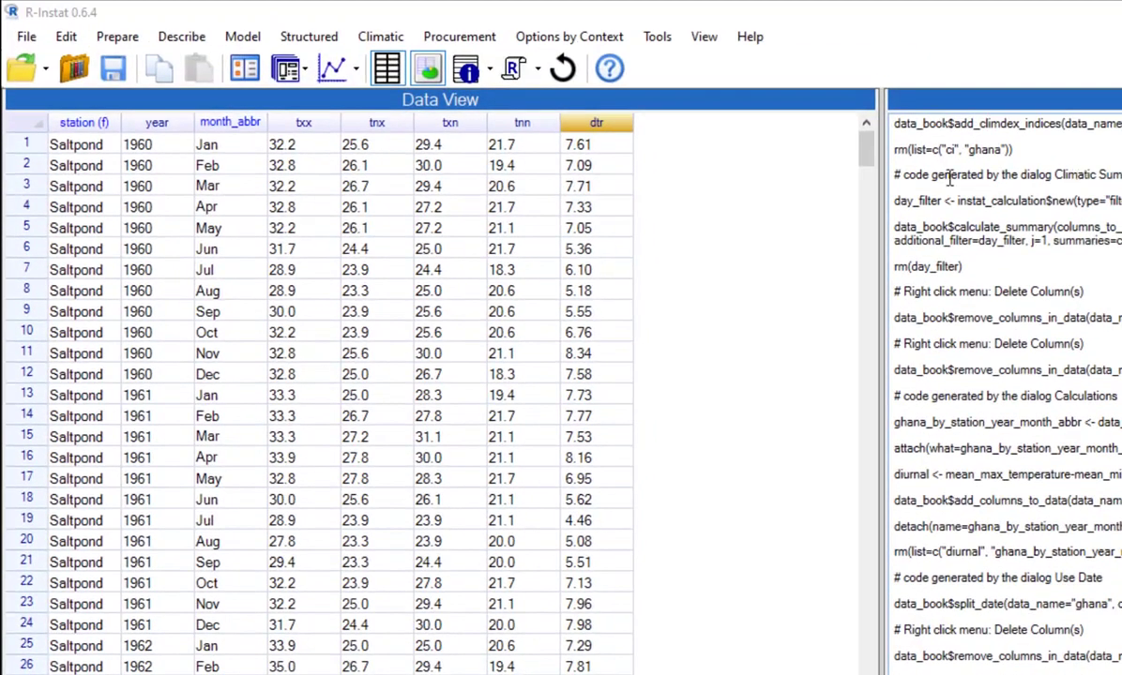
Start a Climatic Summary on the ghana data frame and set its type to Annual + Within.
drag(873, 158, 862, 674)
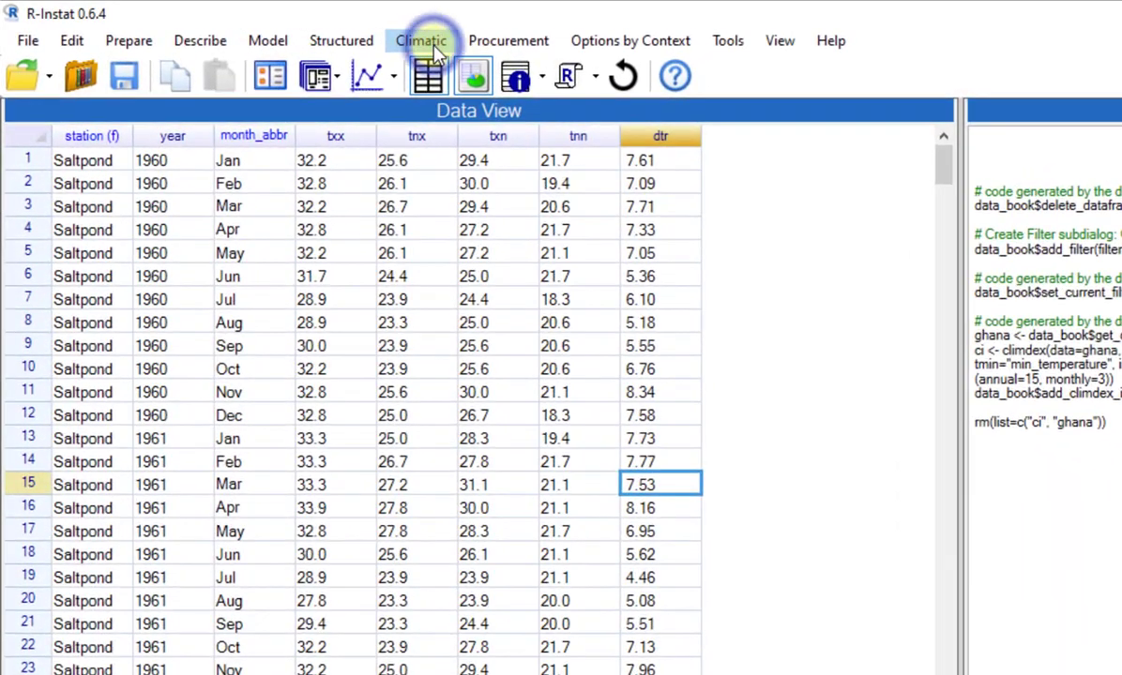
click(380, 37)
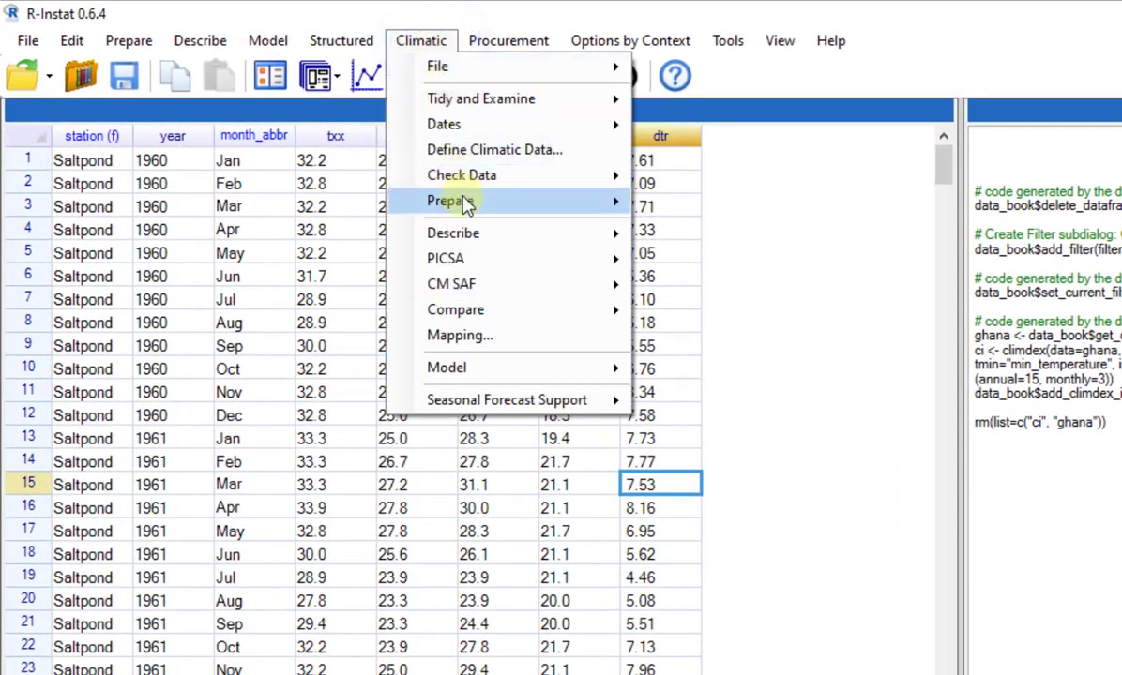
mouse_move(483, 204)
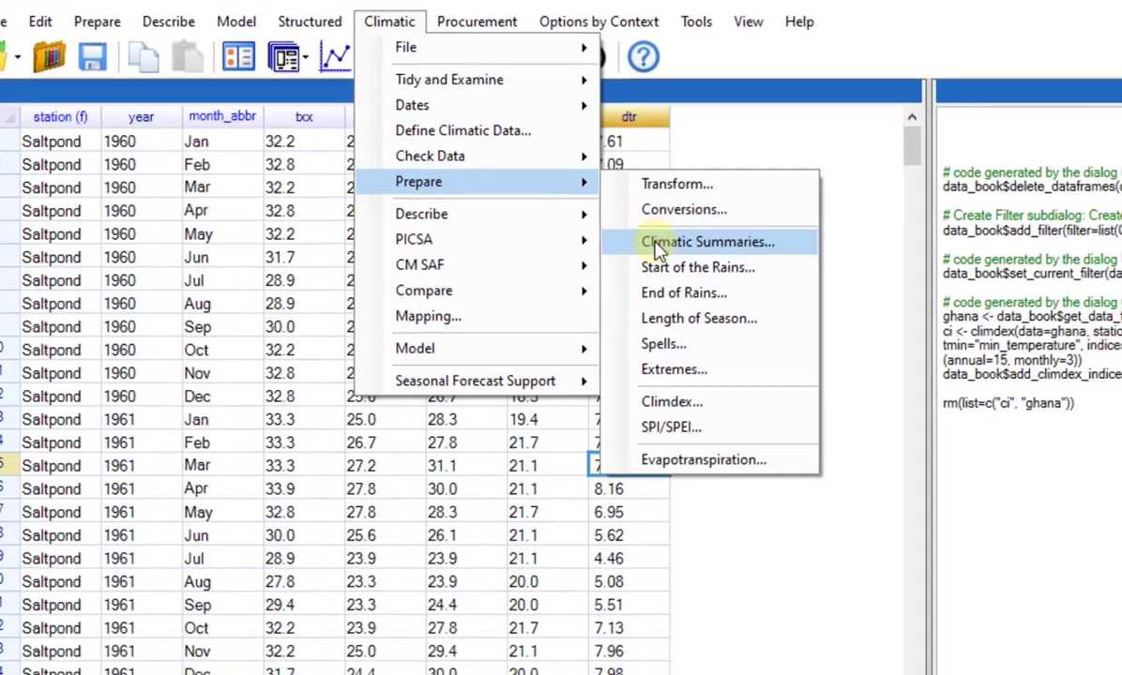
click(699, 261)
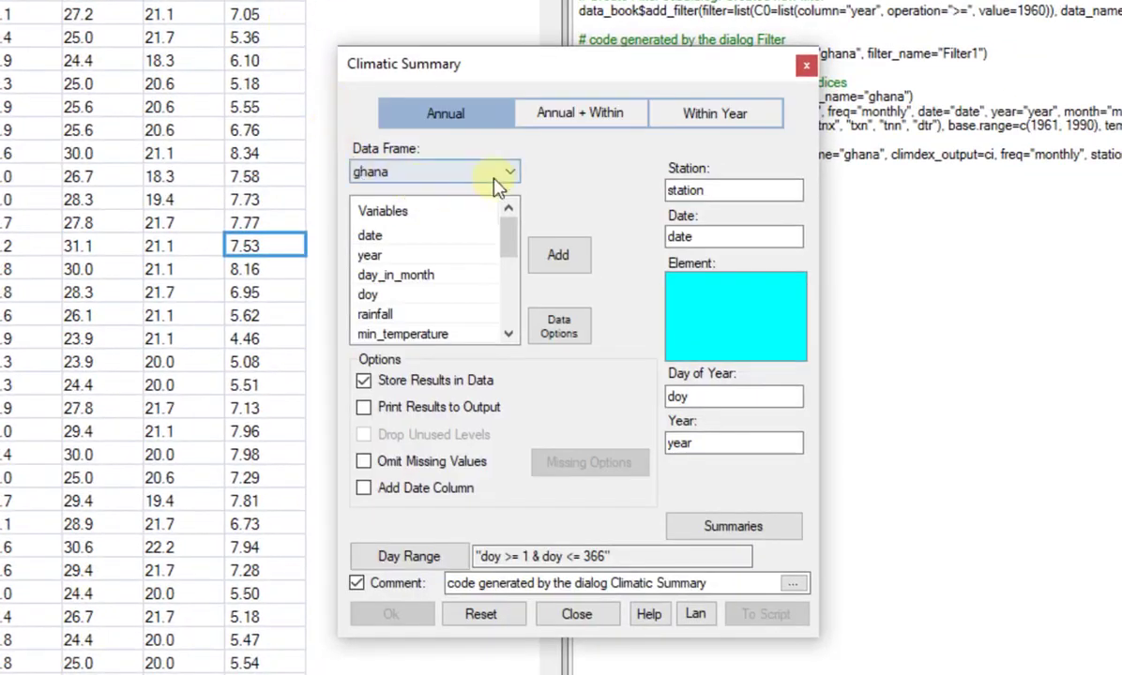
click(578, 116)
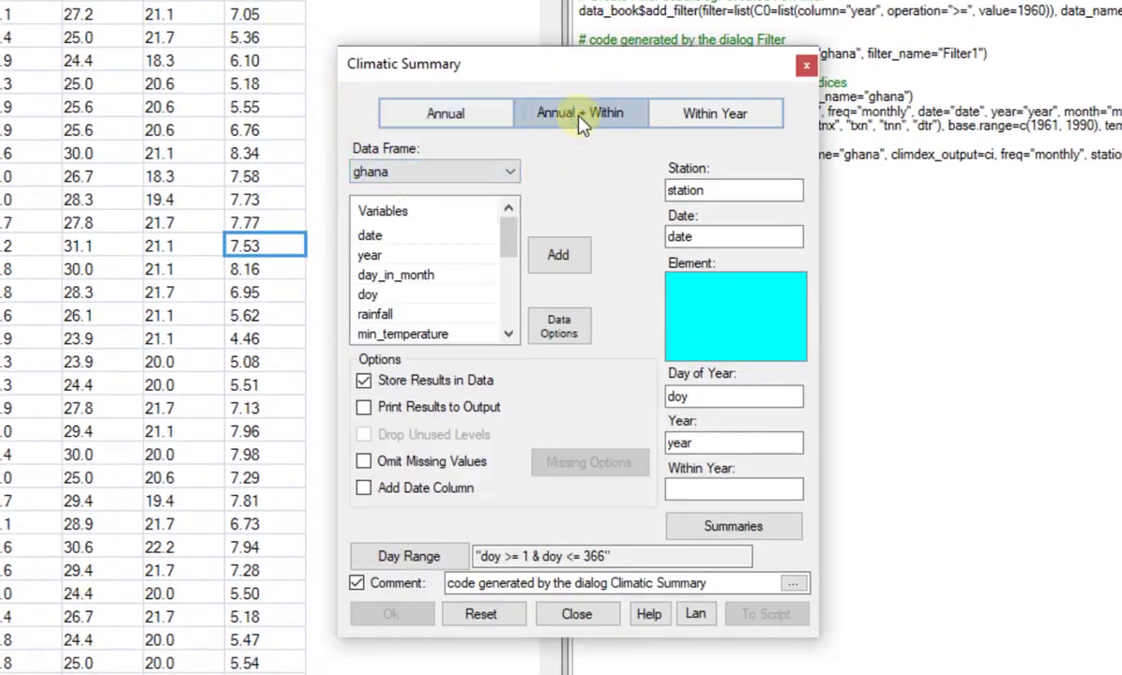
Set max_temperature and min_temperature as the elements of the climatic summary.
drag(504, 240, 505, 248)
click(433, 319)
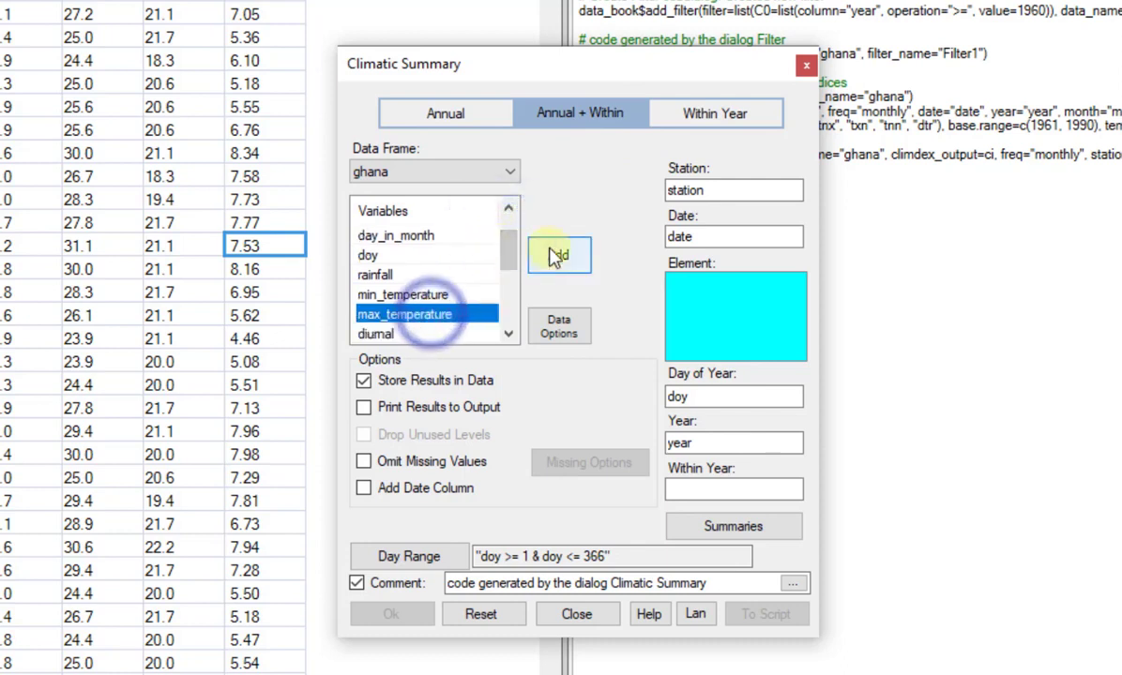
click(557, 251)
click(426, 297)
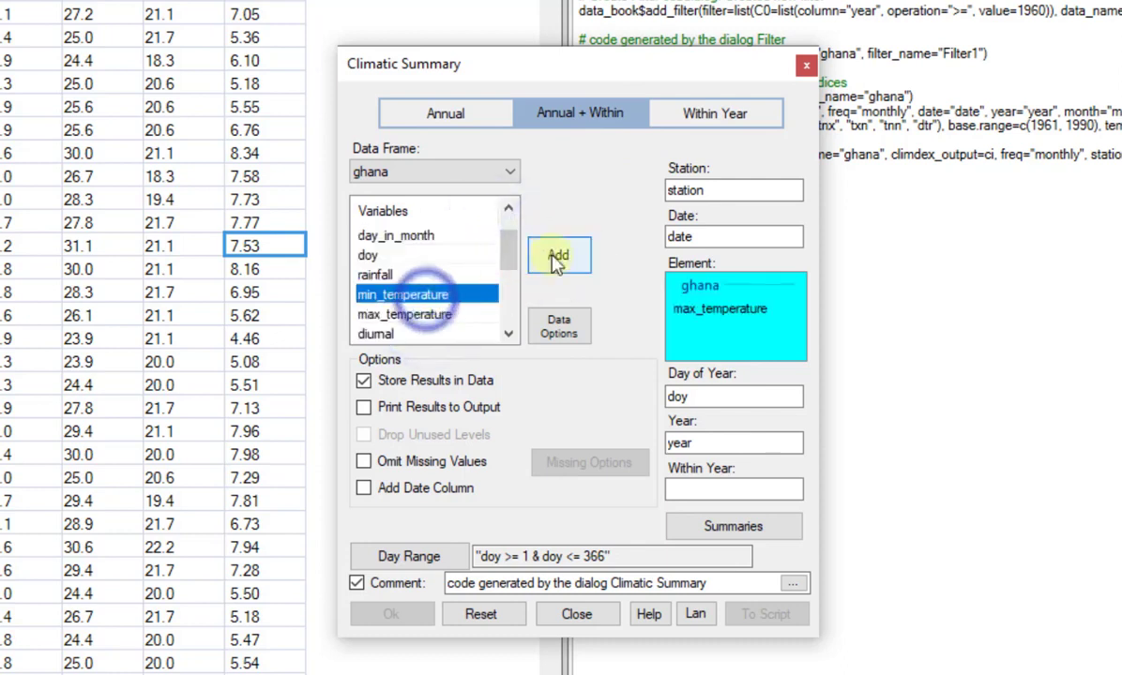
click(554, 253)
Assign month_abbr as the within-year factor of the climatic summary.
scroll(474, 242, up, 1)
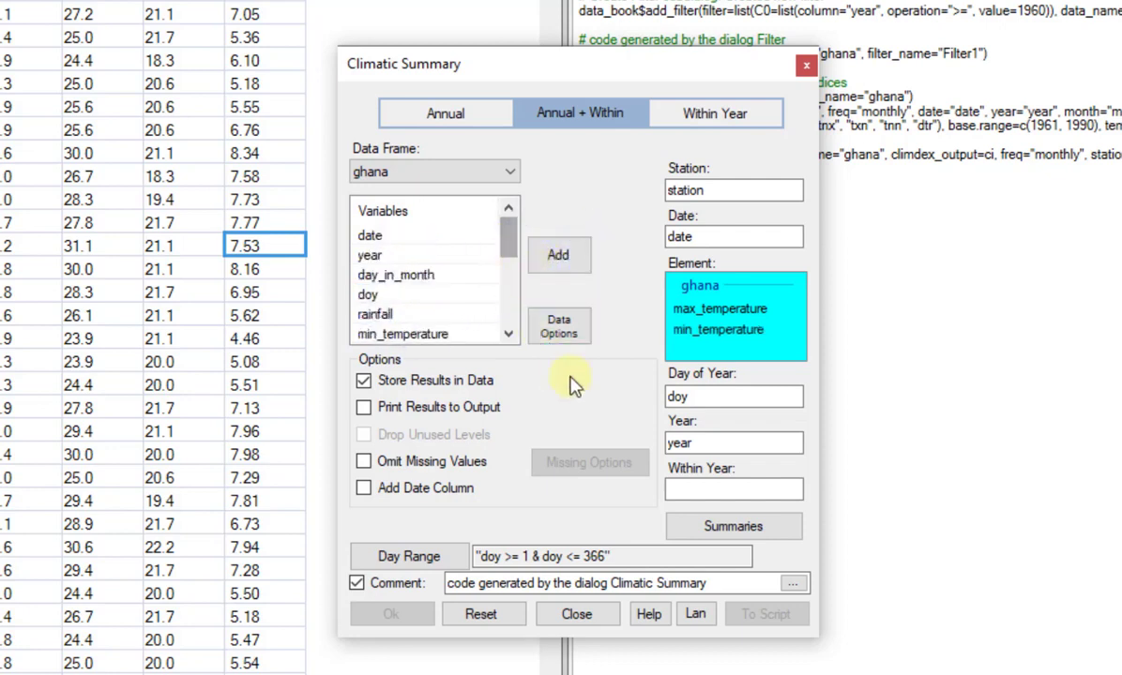
click(698, 488)
click(416, 275)
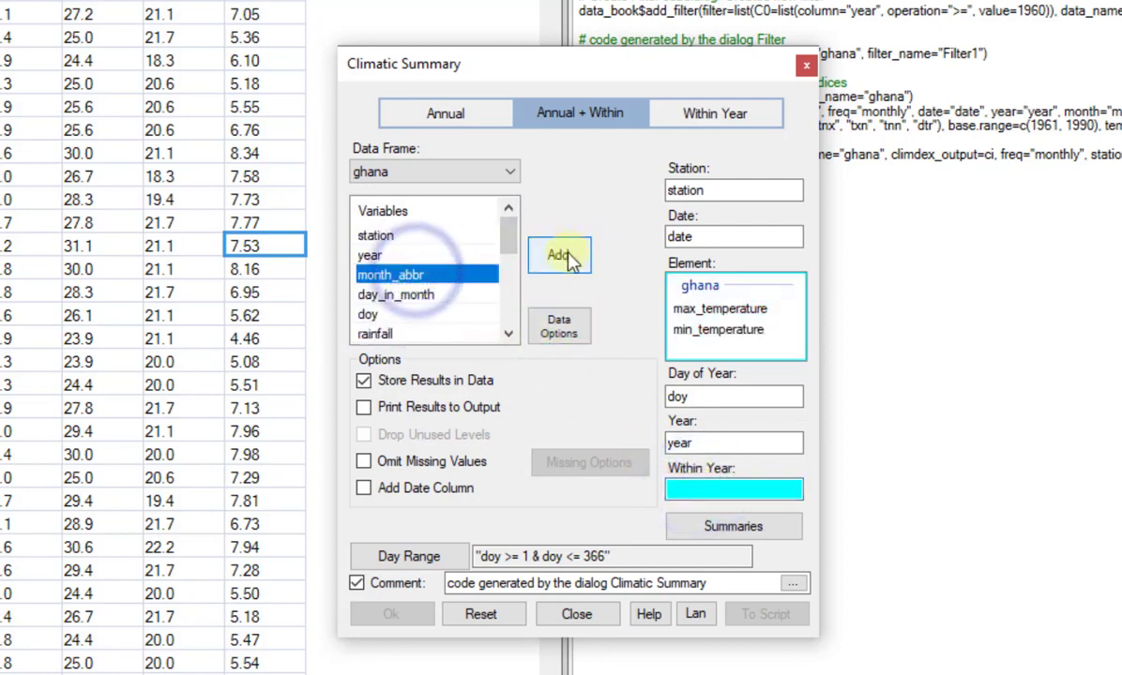
click(561, 257)
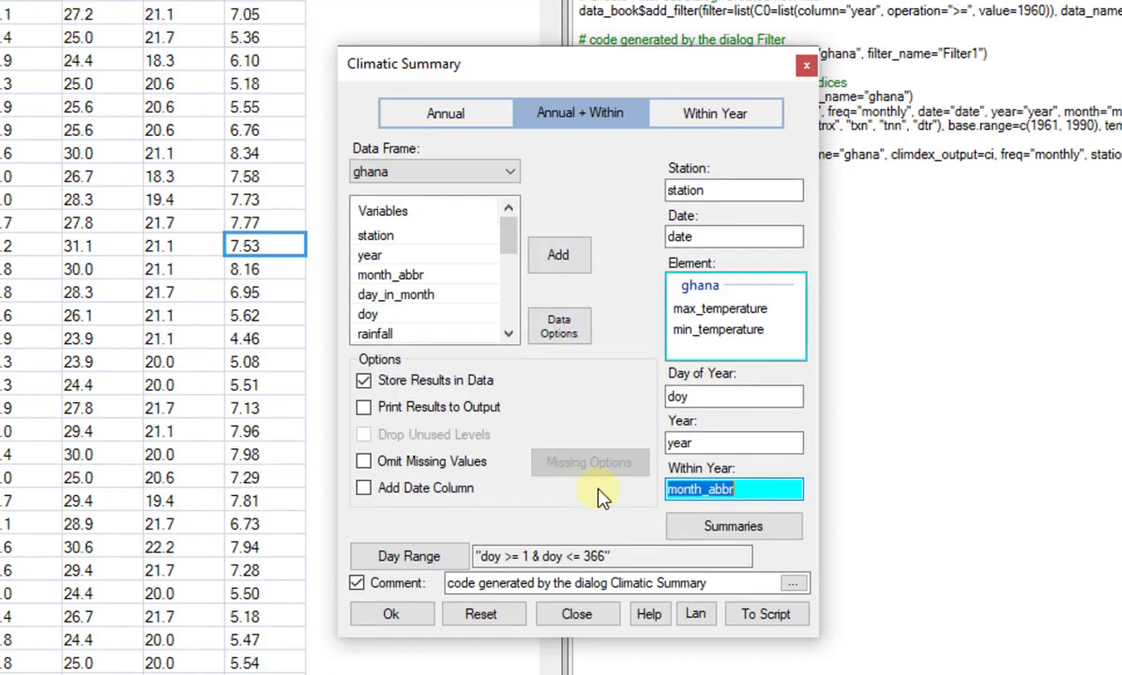
Replace the N Non Missing, N Total and Sum summaries with Minimum, Maximum and Mean, and run the climatic summary.
click(679, 526)
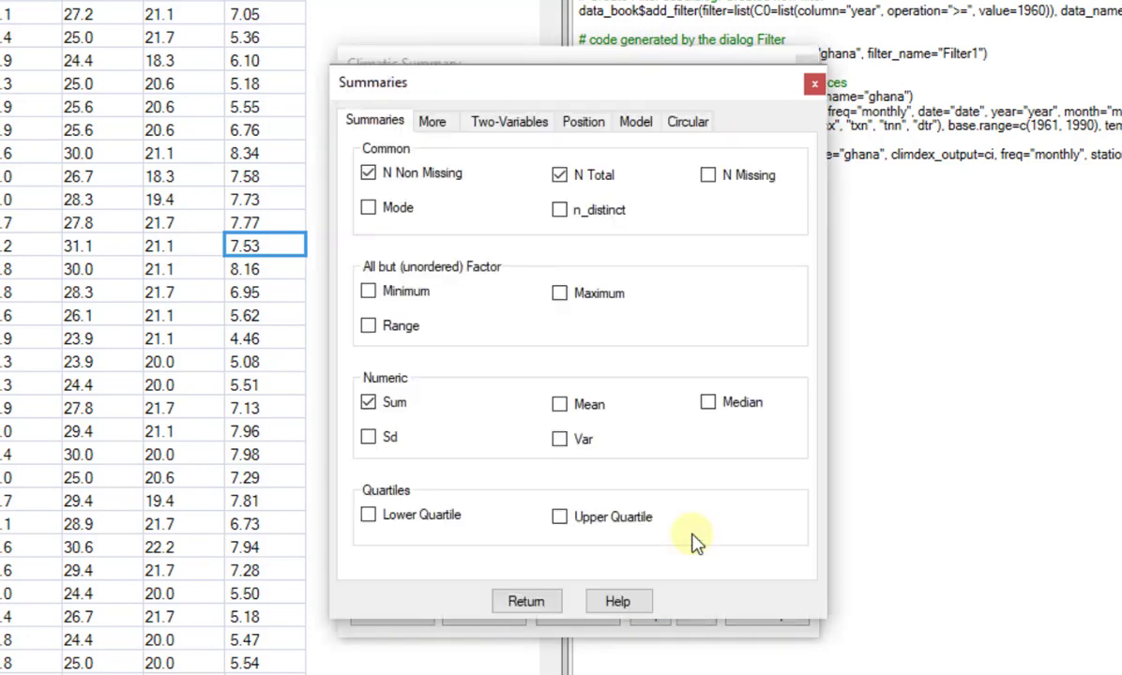
click(368, 172)
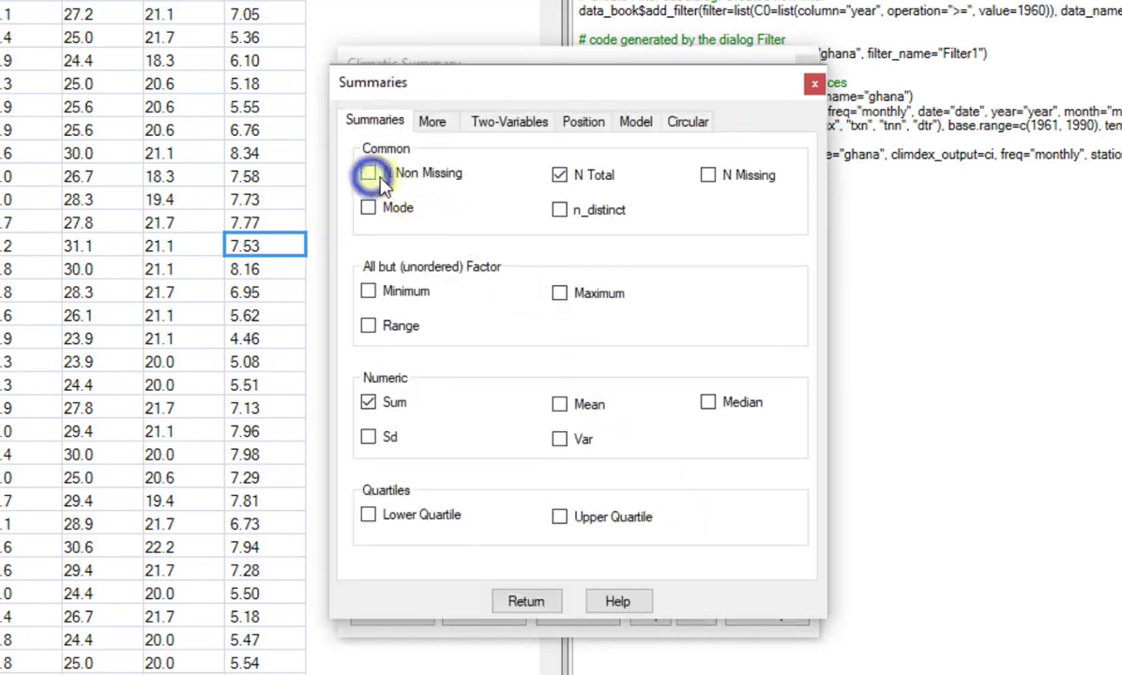
click(563, 178)
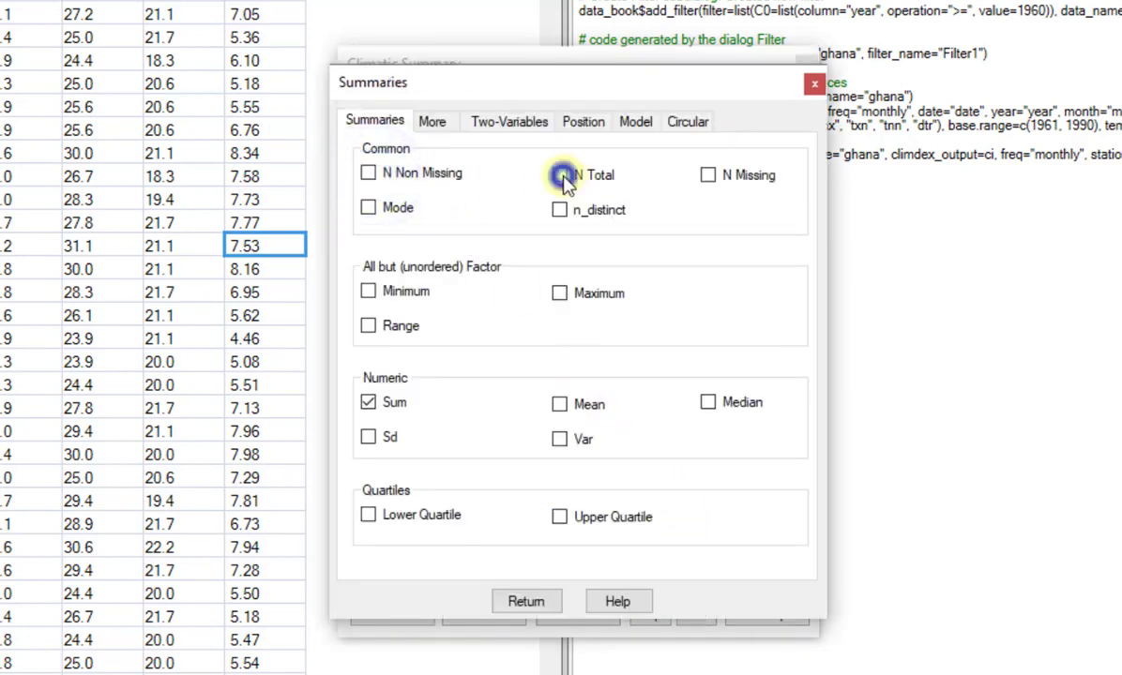
click(369, 403)
click(367, 292)
click(559, 293)
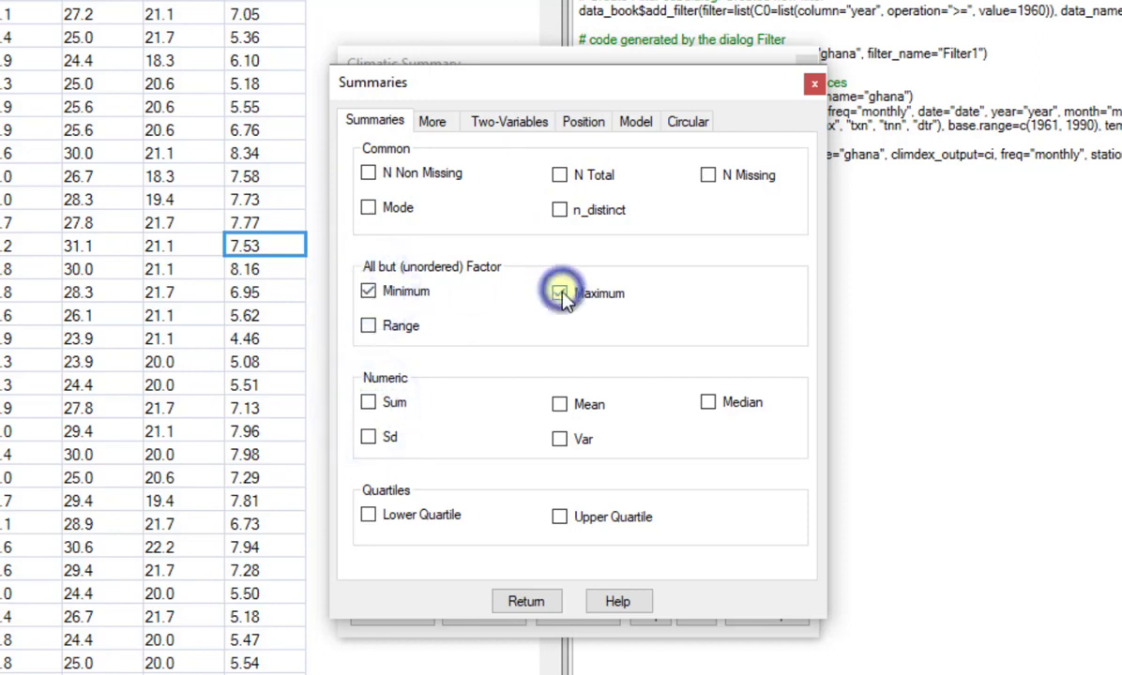
click(559, 405)
click(522, 601)
click(415, 615)
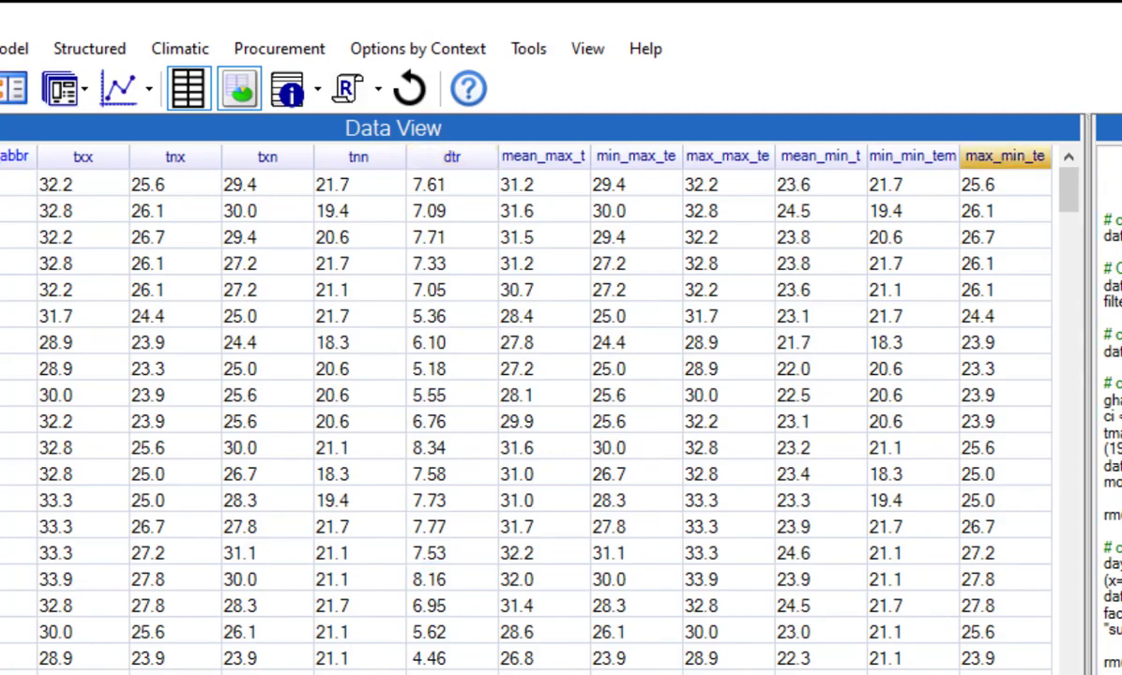
Delete the min_min_temperature and max_min_temperature columns from the monthly summary data frame.
click(919, 151)
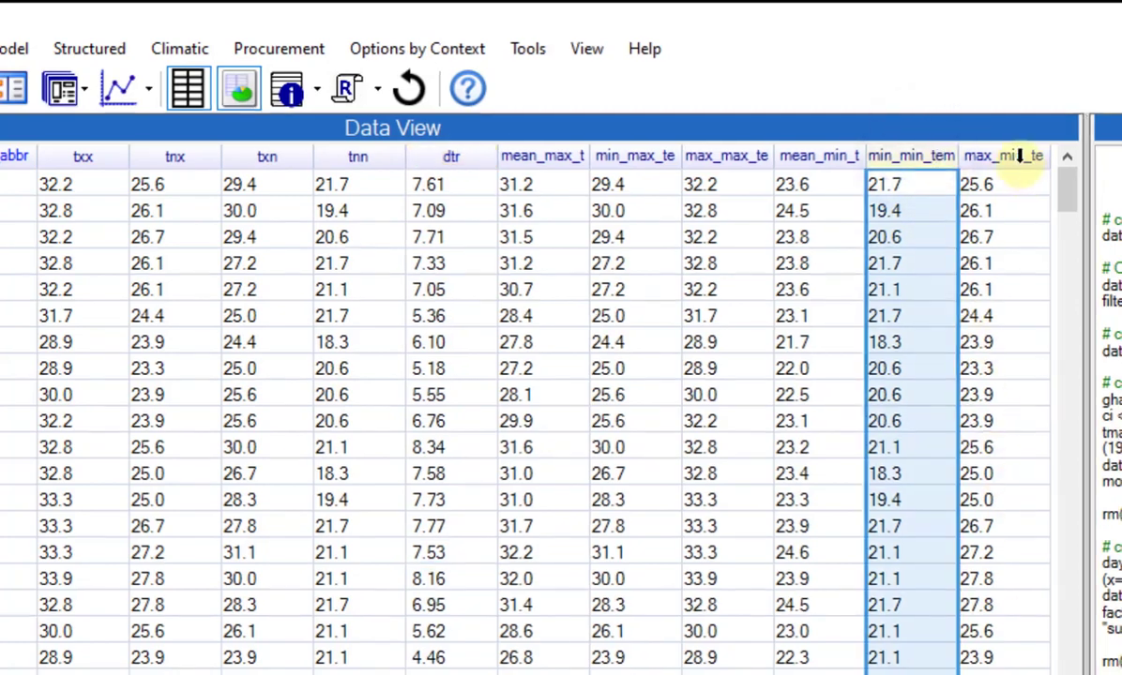
shift+click(1020, 157)
right_click(1020, 157)
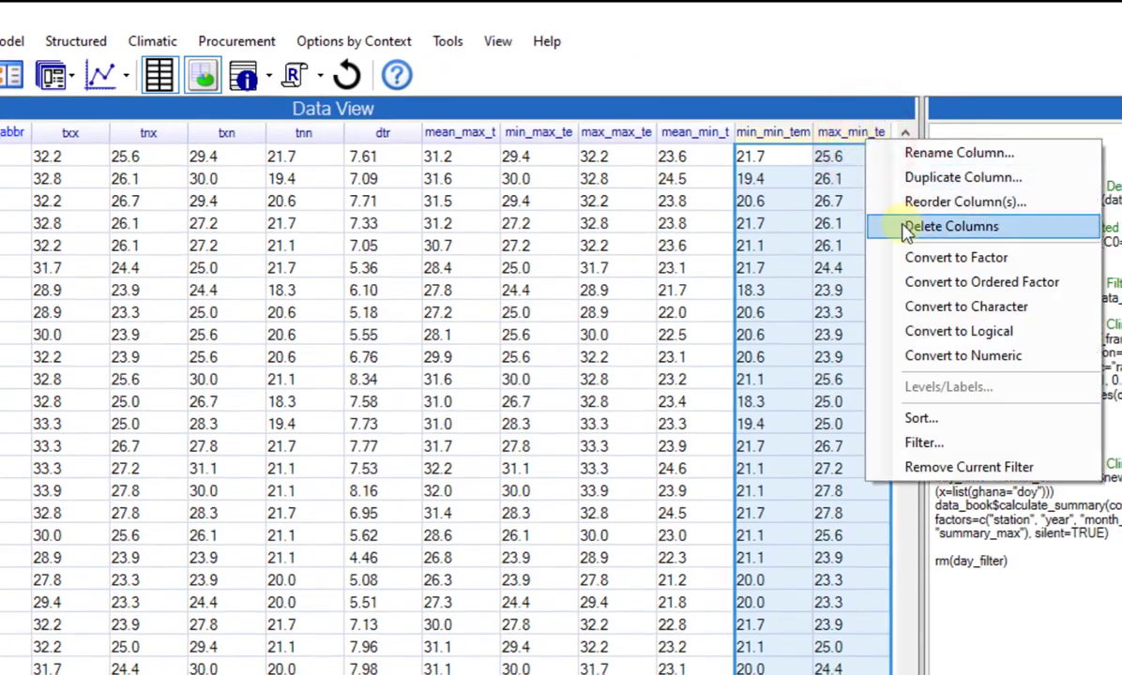
click(877, 225)
click(712, 653)
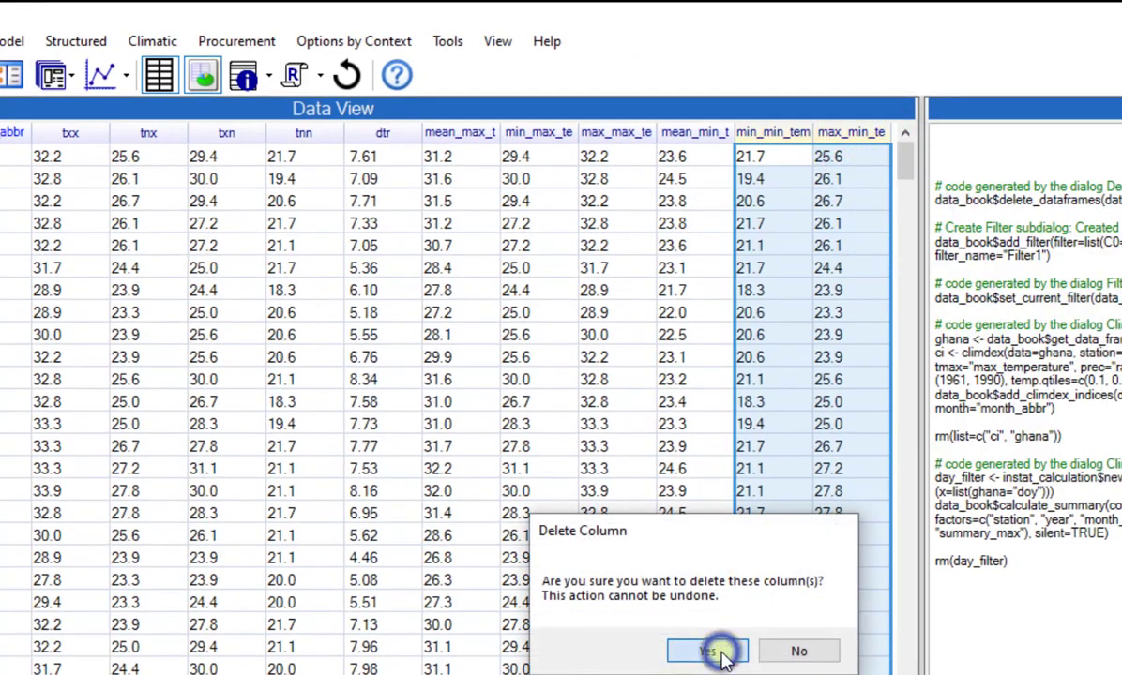
Delete the min_max_temperature and max_max_temperature columns from the monthly summary data frame.
click(540, 131)
shift+click(616, 132)
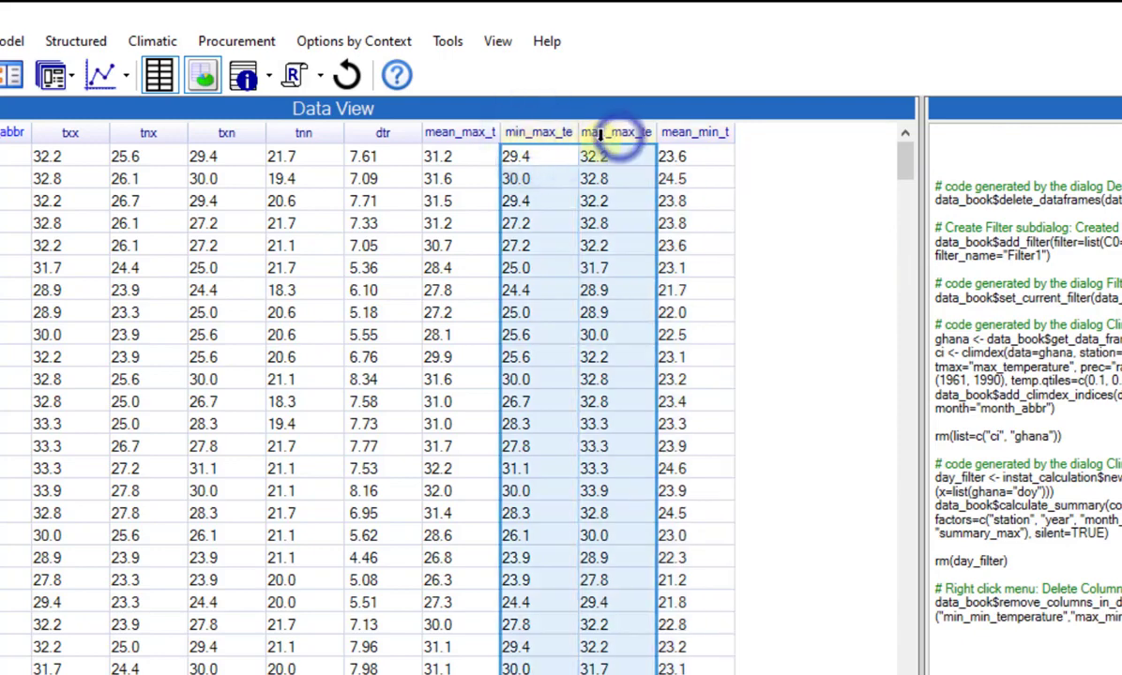
right_click(601, 134)
click(631, 229)
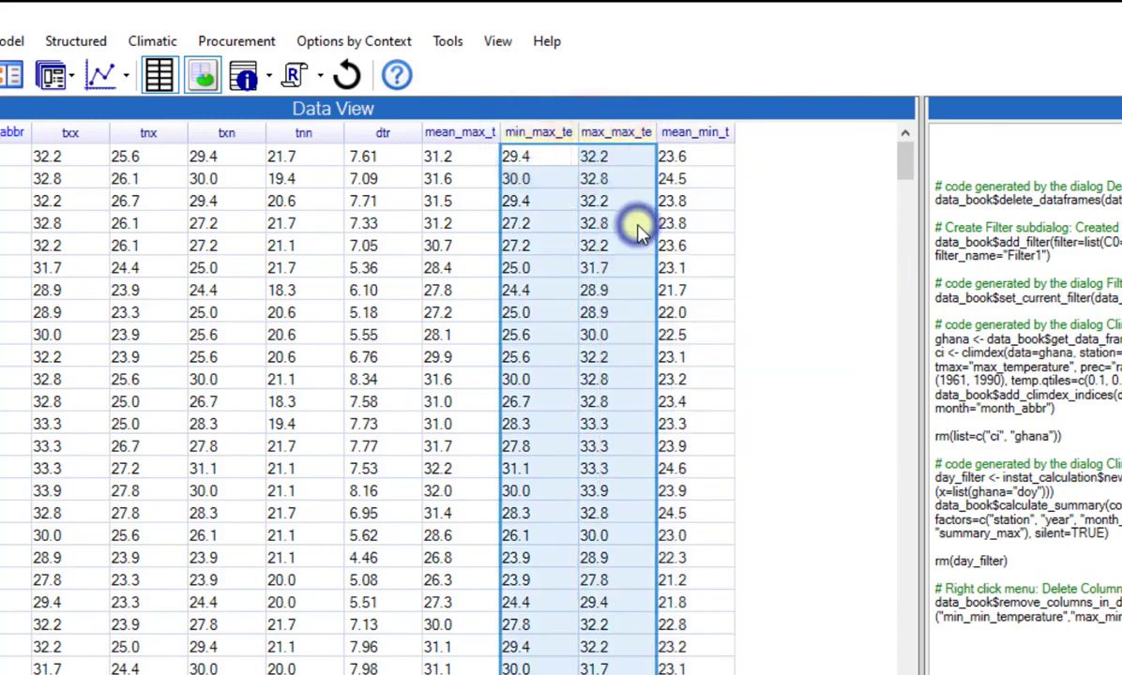
click(707, 651)
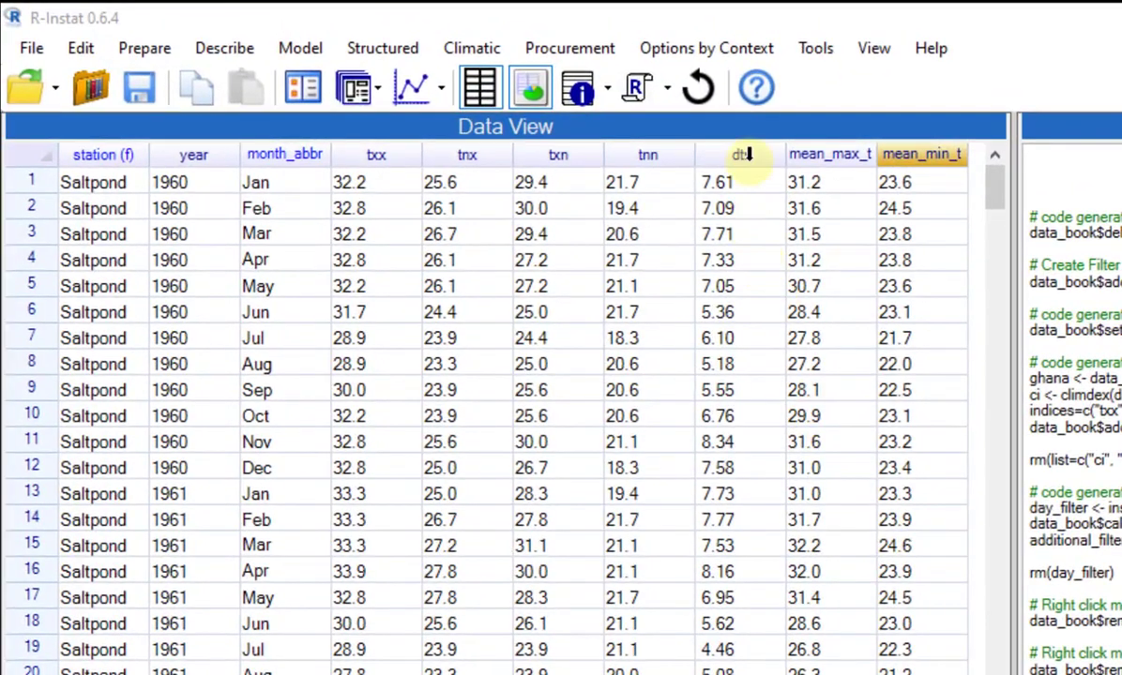
Start a calculation on the monthly summary data frame with the expression mean_max_temperature-mean_min_temperature.
click(748, 155)
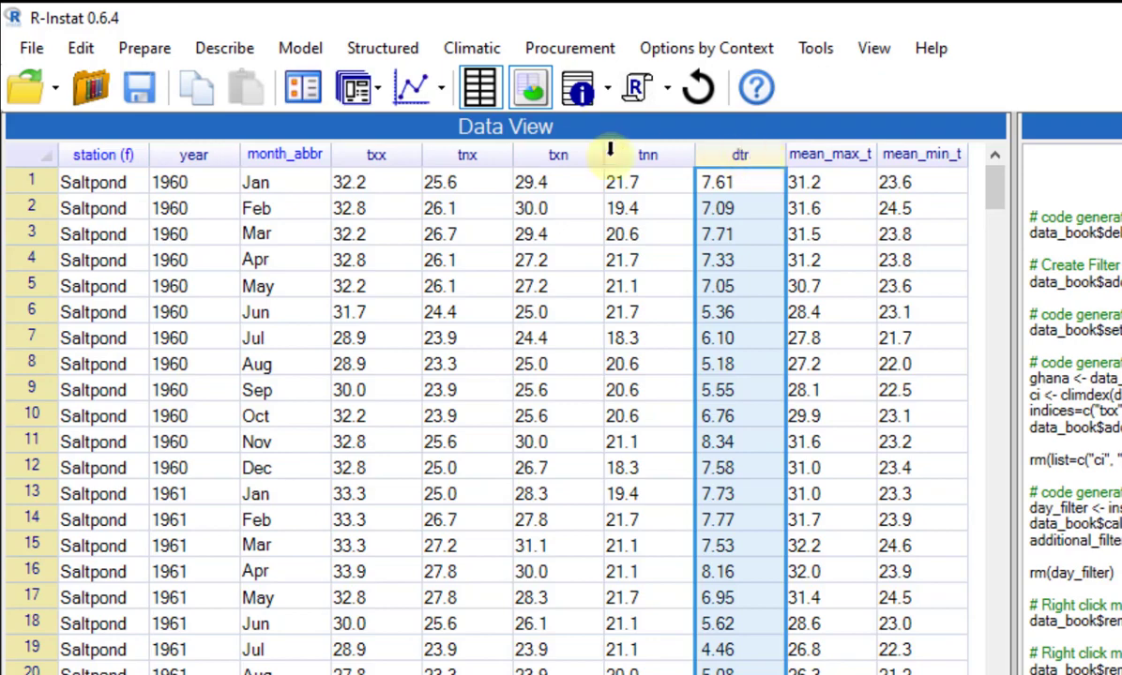
click(163, 50)
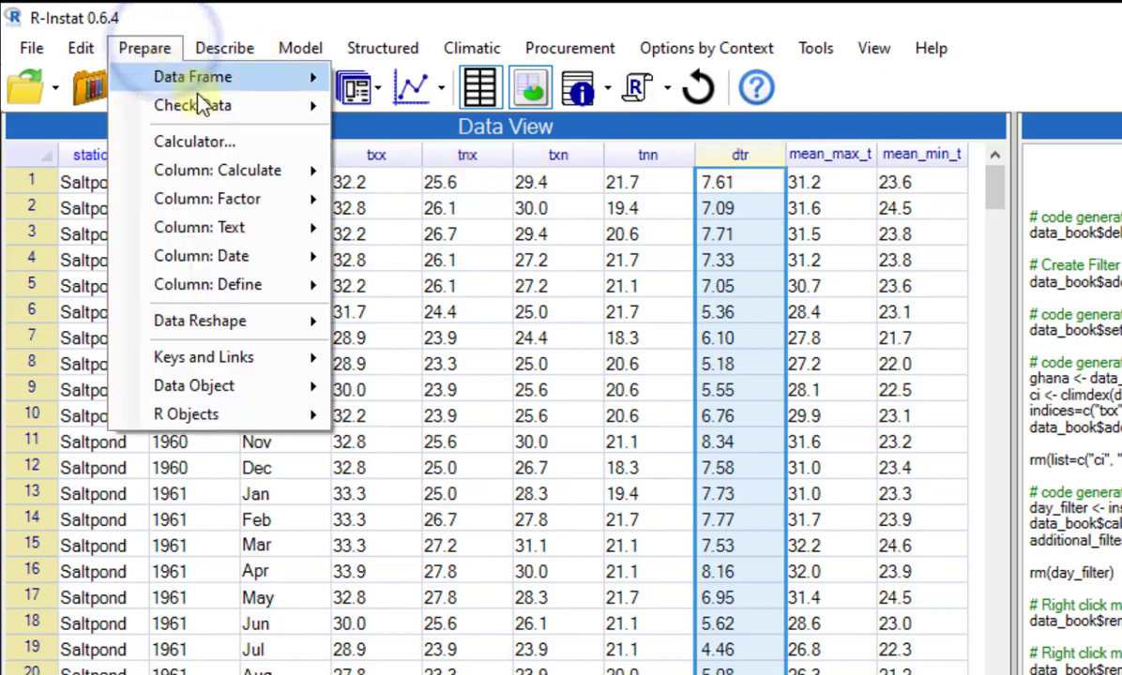
click(235, 141)
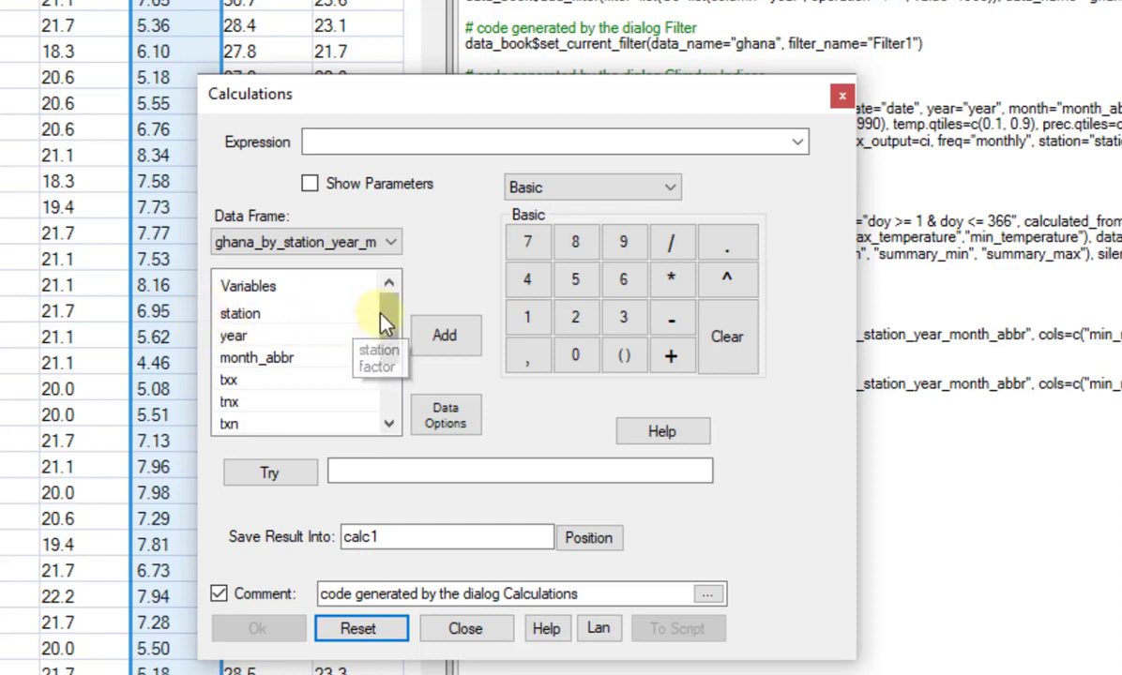
scroll(361, 319, down, 2)
click(329, 401)
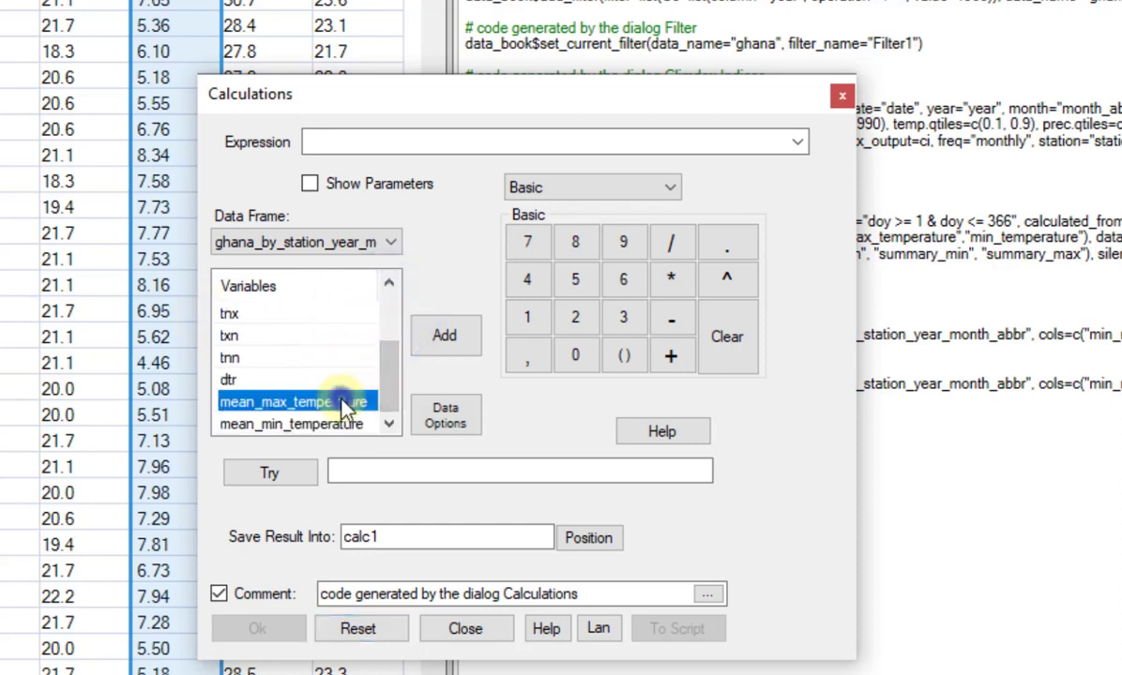
click(441, 334)
click(671, 319)
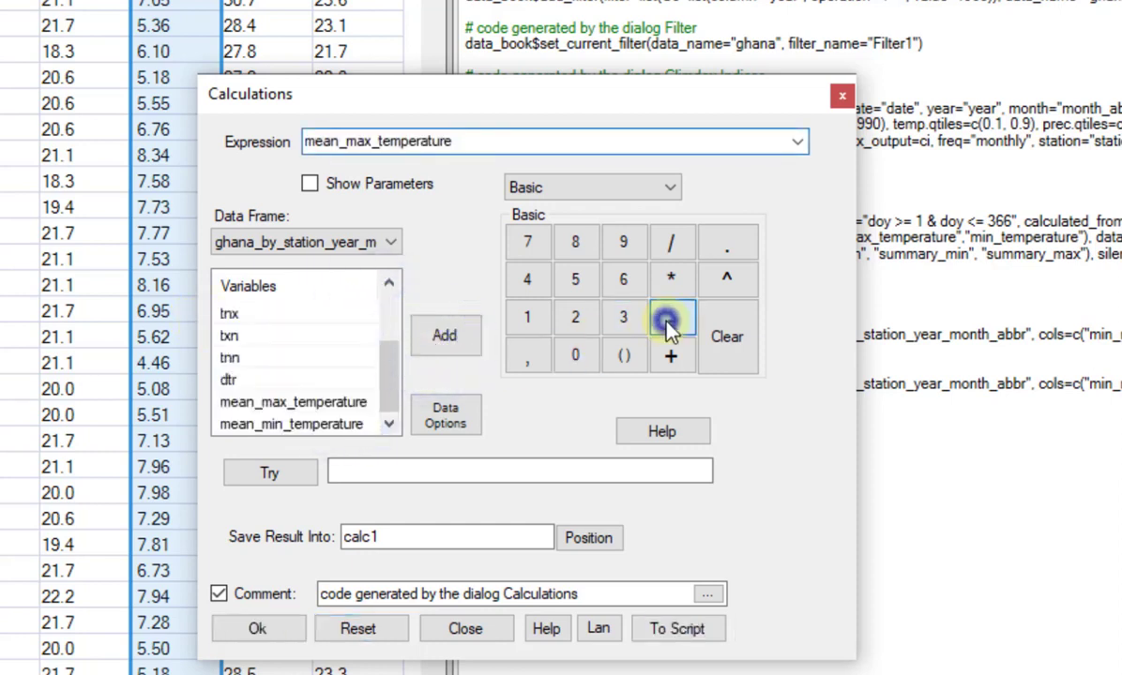
click(290, 424)
click(442, 361)
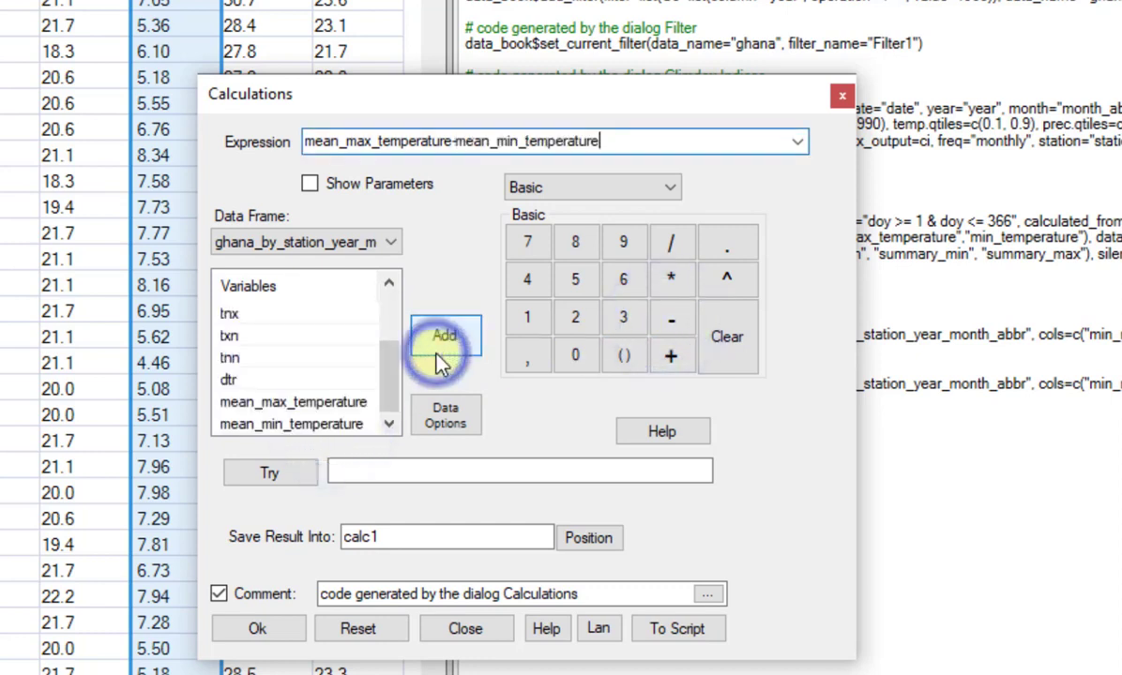
Try the temperature difference expression and save its result into a new column named diurnal.
click(284, 479)
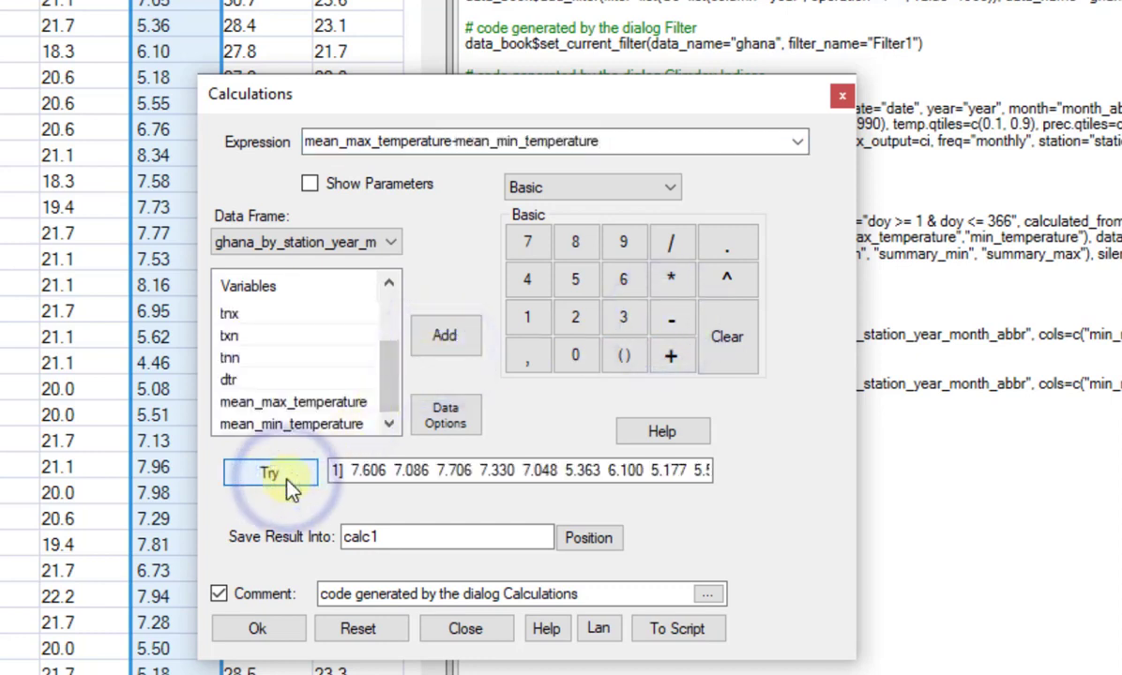
drag(402, 537, 326, 527)
text(diurnal)
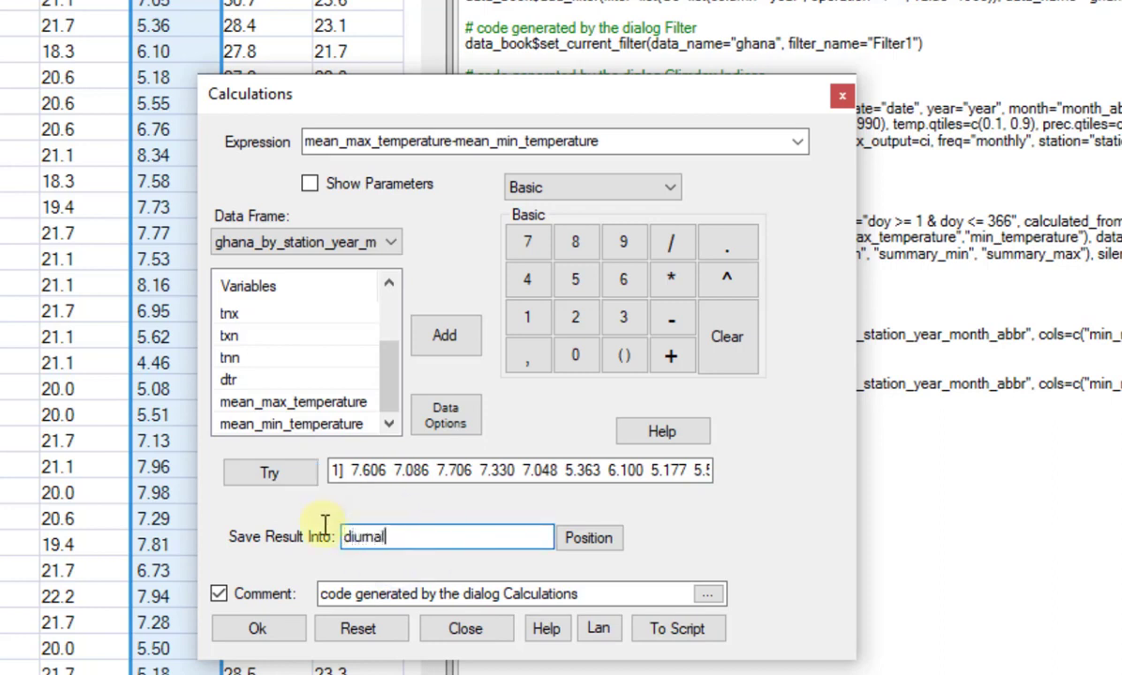
click(270, 626)
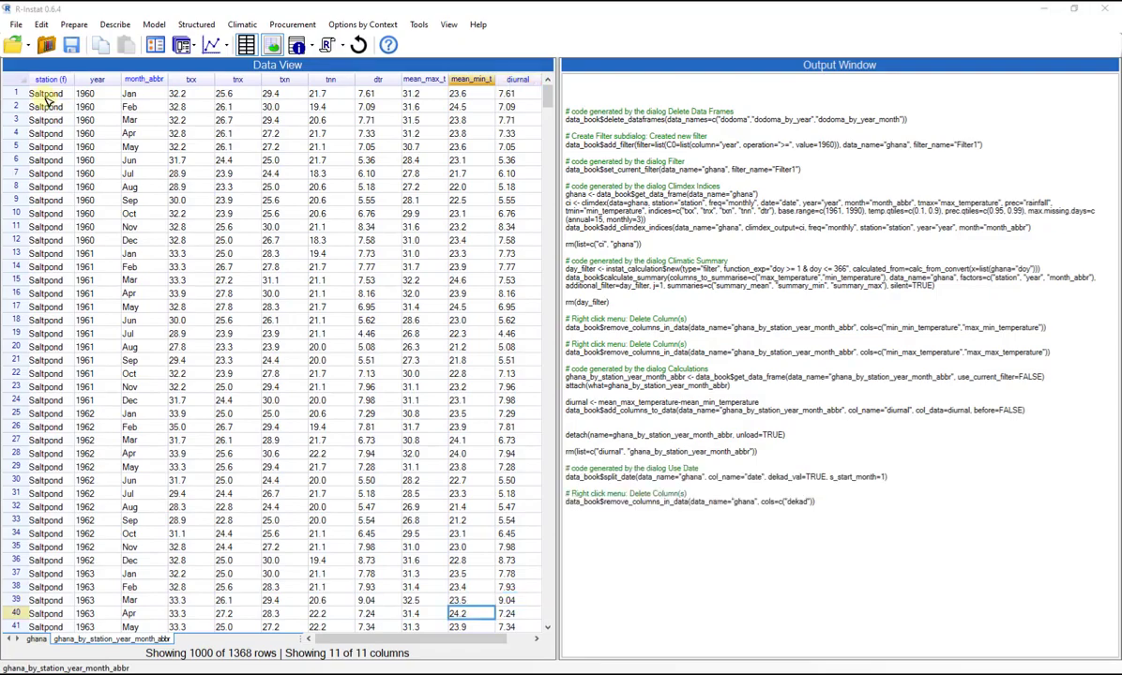
Generate an abbreviated dekad column from the date column of the ghana data frame and select the new column.
click(35, 640)
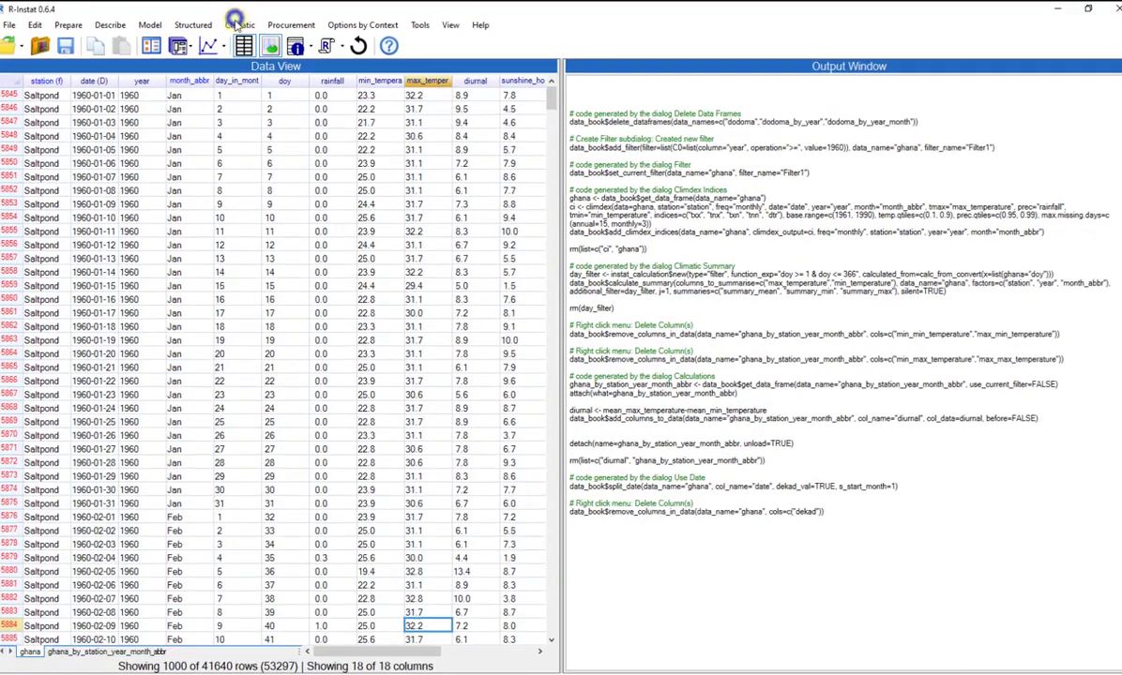
click(240, 25)
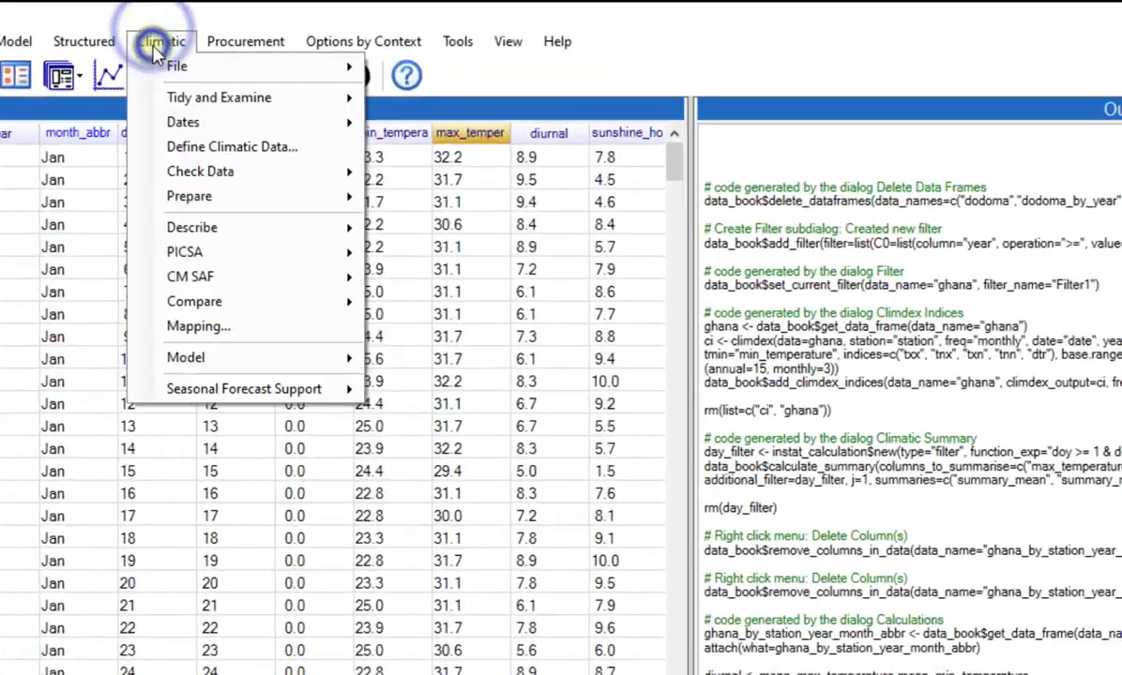
mouse_move(188, 122)
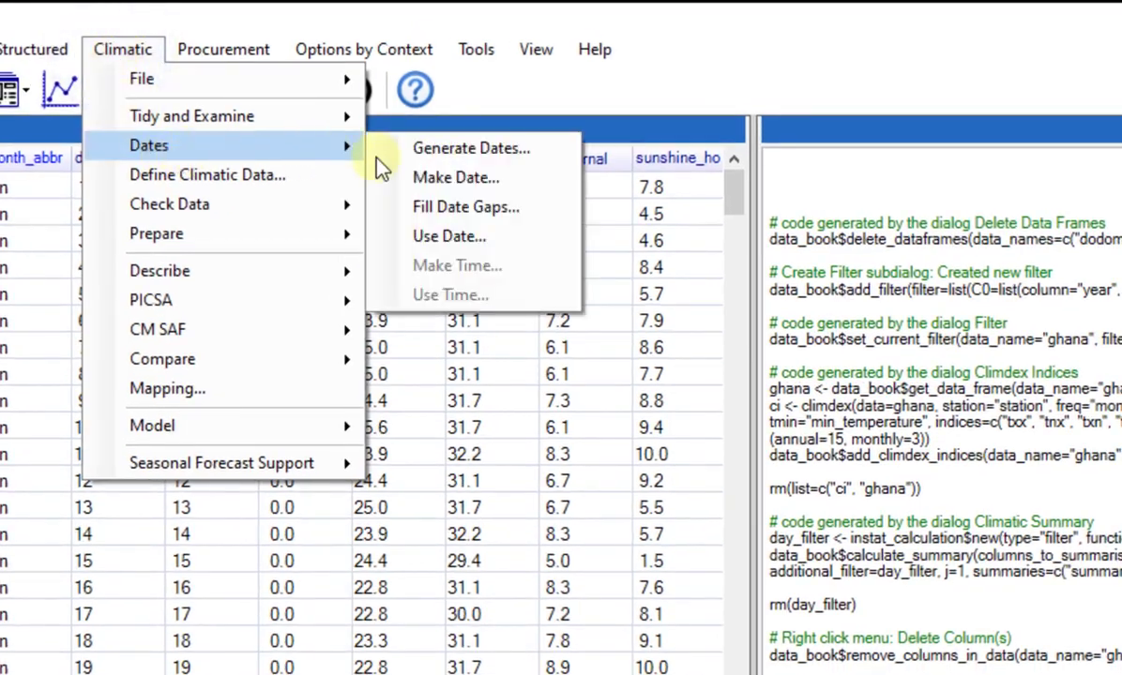
click(439, 237)
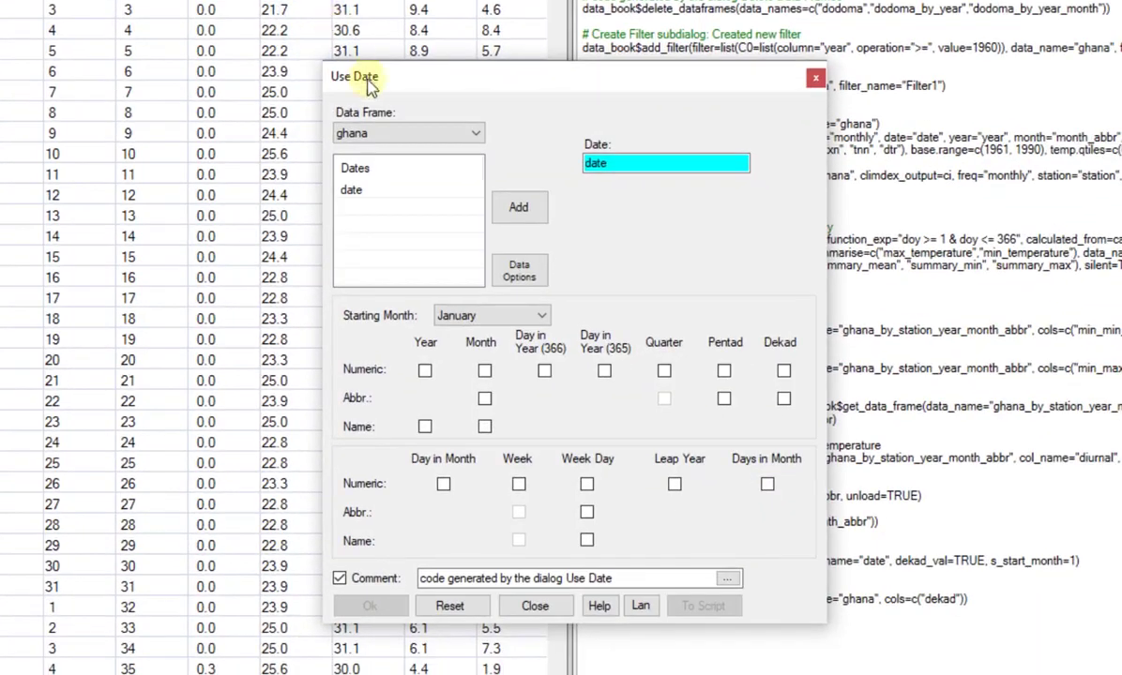
click(784, 400)
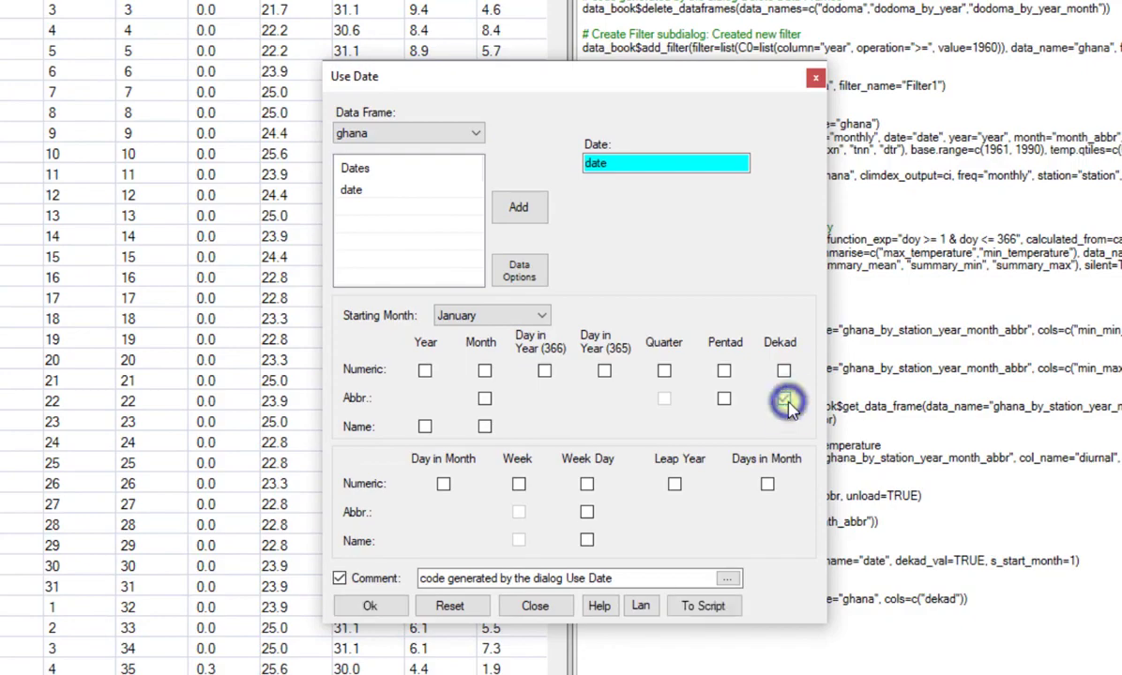
click(376, 607)
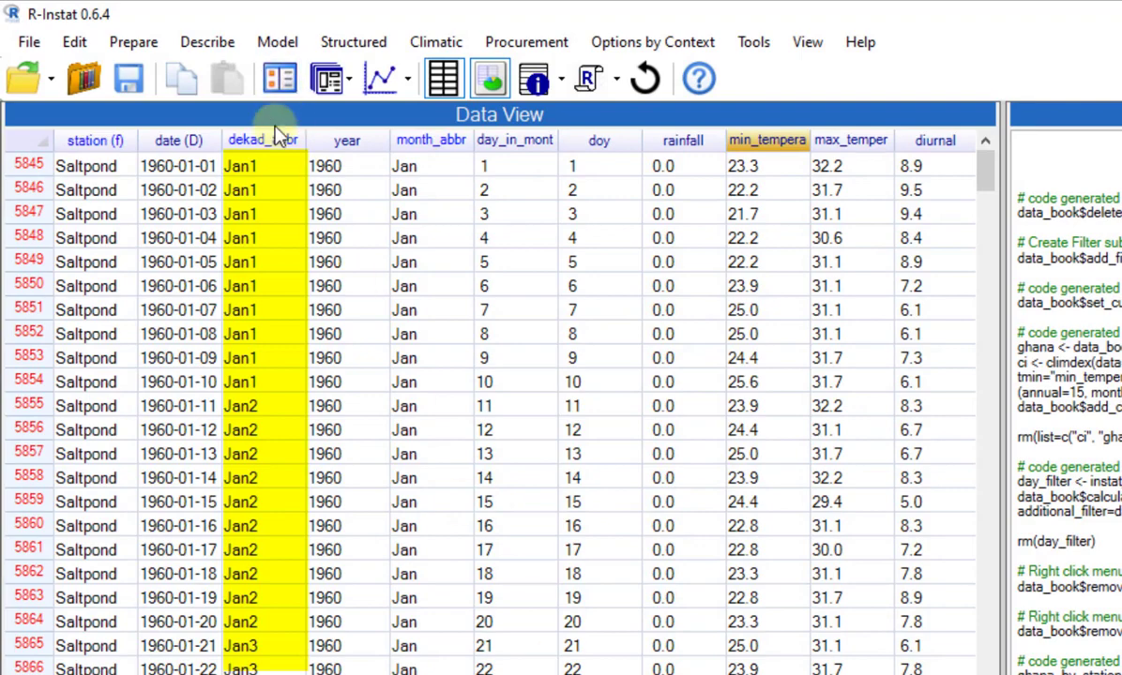
click(272, 139)
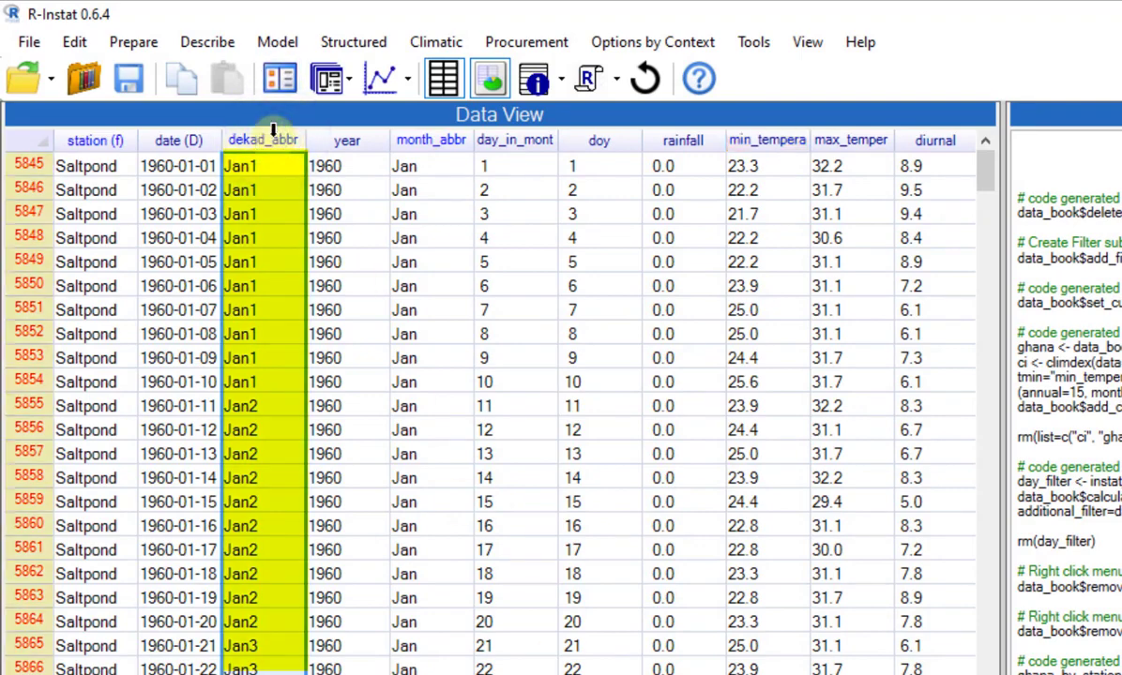
Rerun the annual and within-year Climatic Summary of the ghana data frame with dekad_abbr as the within-year factor.
click(333, 87)
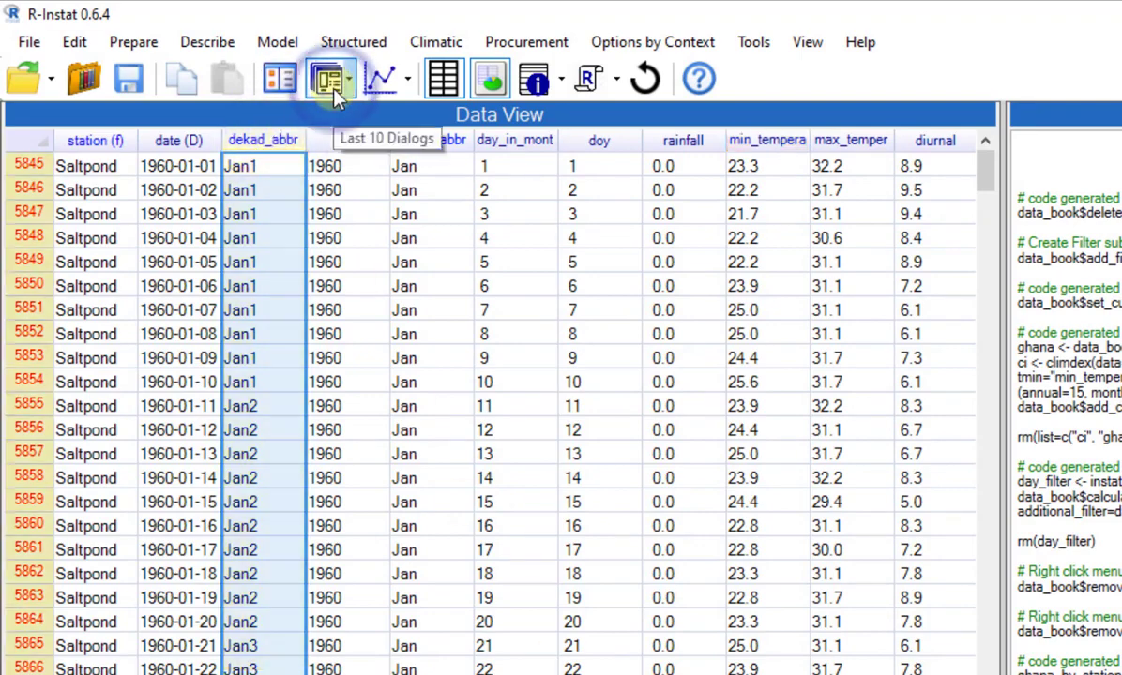
click(348, 124)
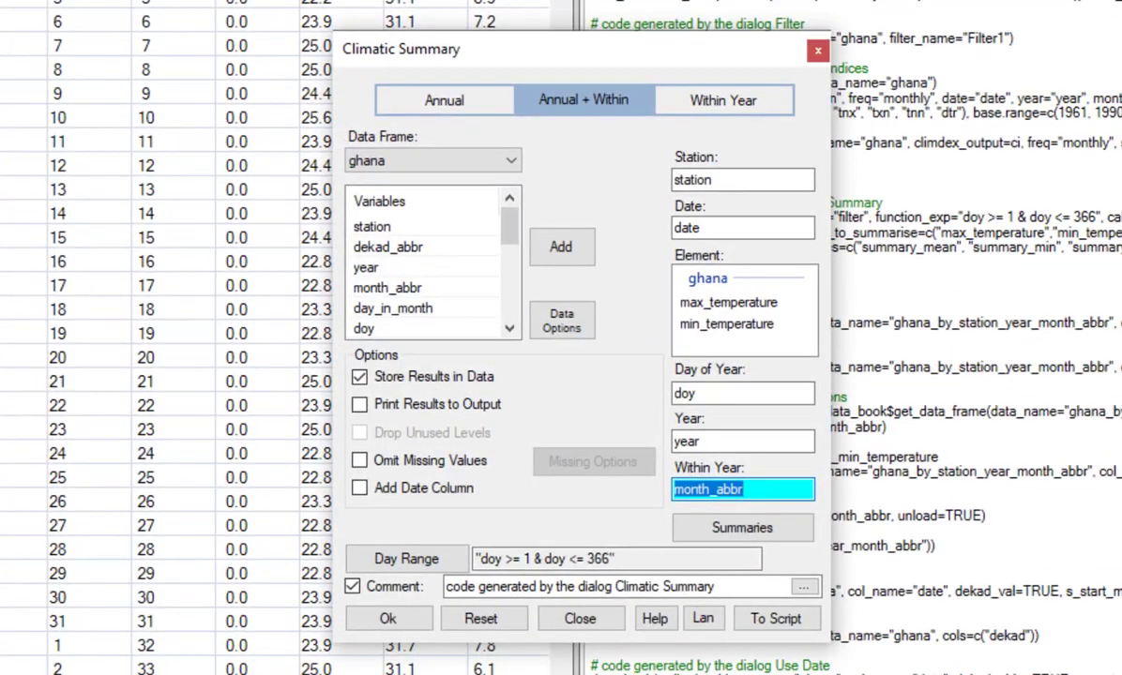
click(371, 249)
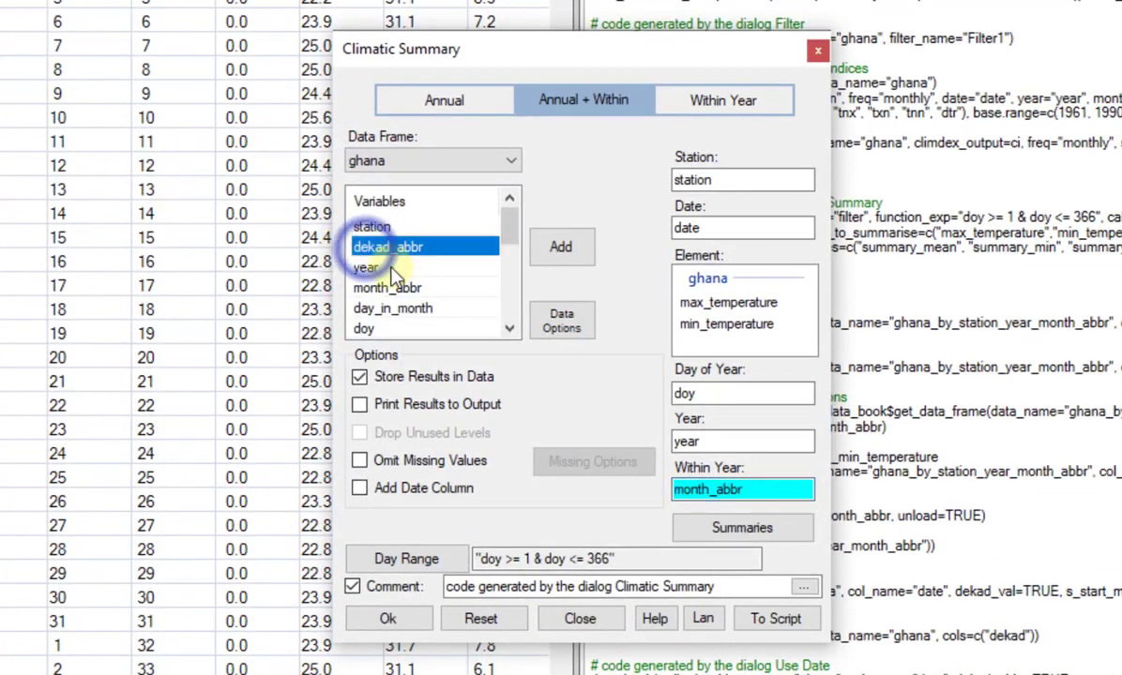
click(560, 246)
click(385, 618)
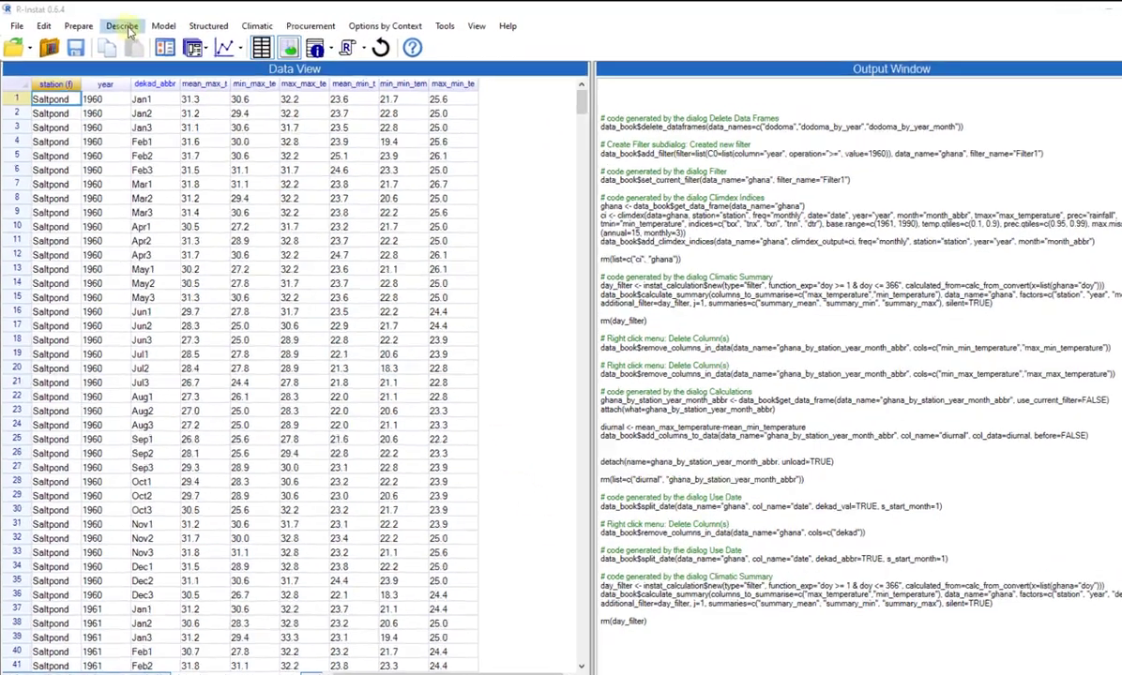
Set up a line plot of mean_max_temperature against year from the dekadal summary data frame, with station as the factor.
click(114, 24)
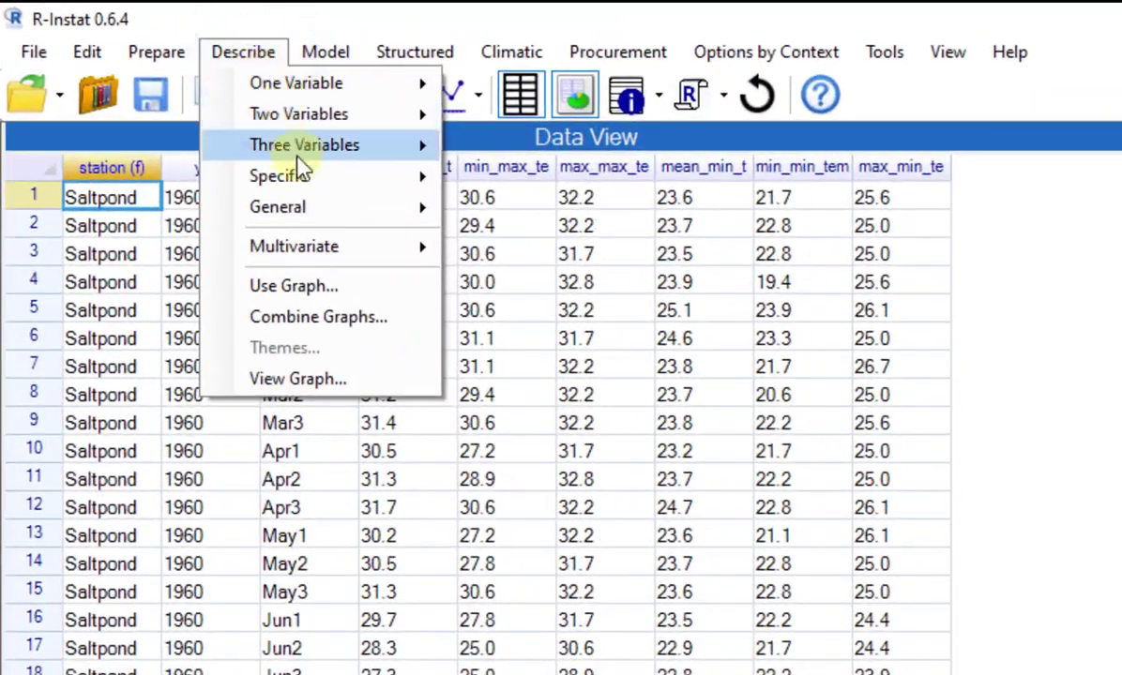
mouse_move(318, 183)
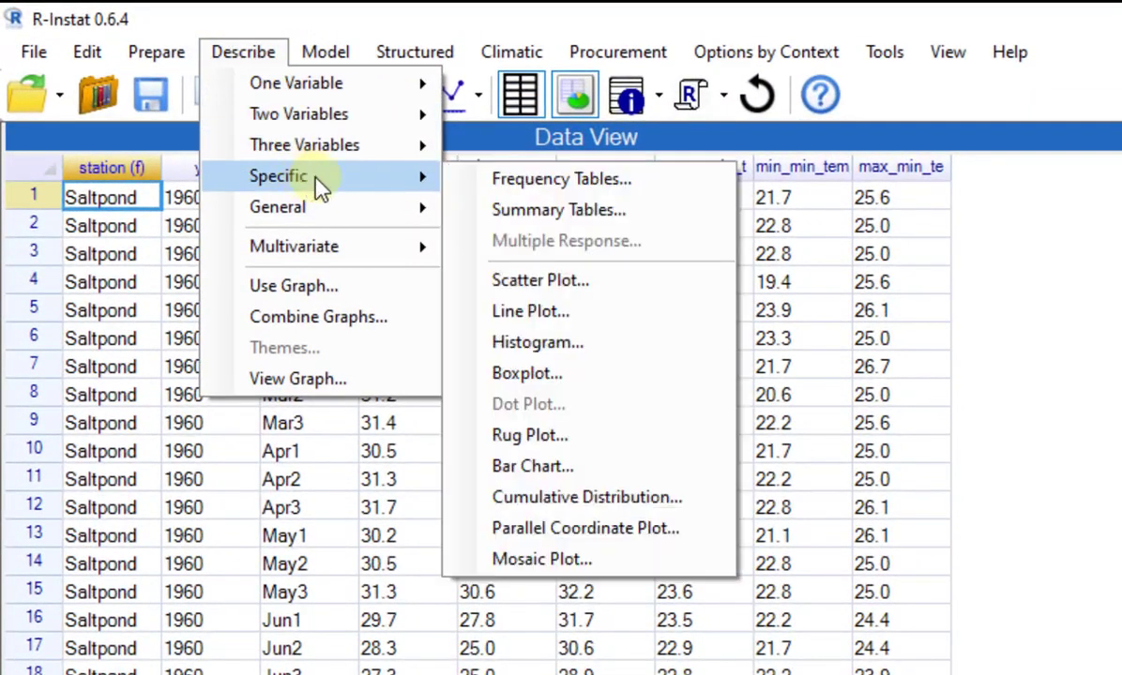
click(515, 304)
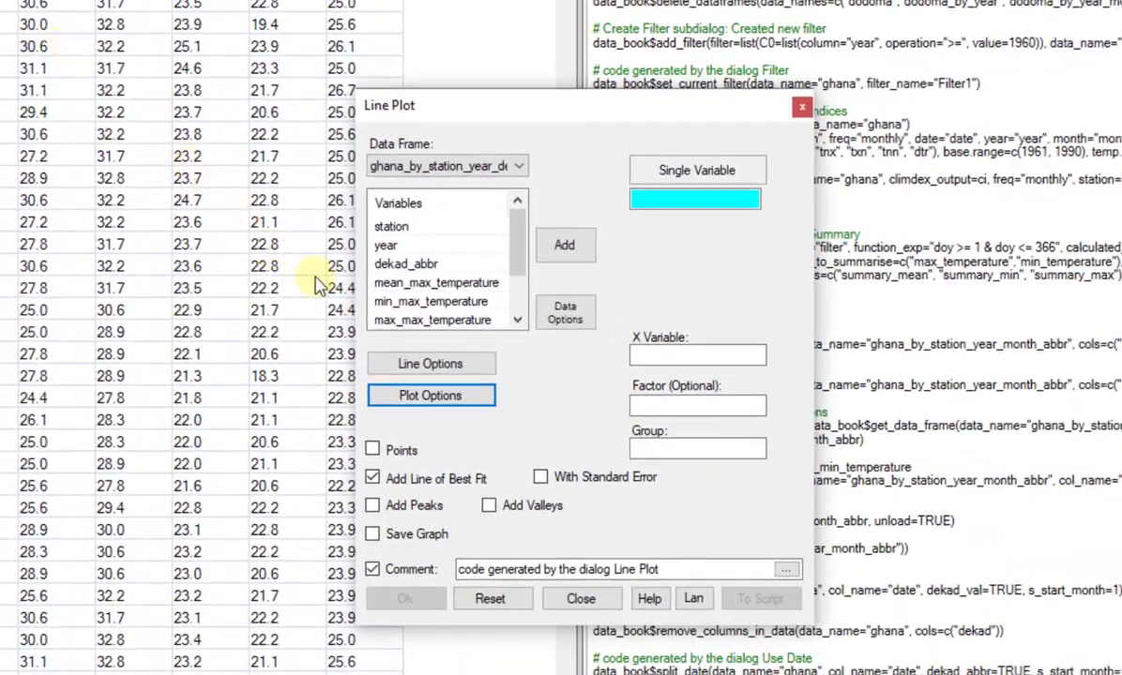
click(431, 282)
click(563, 248)
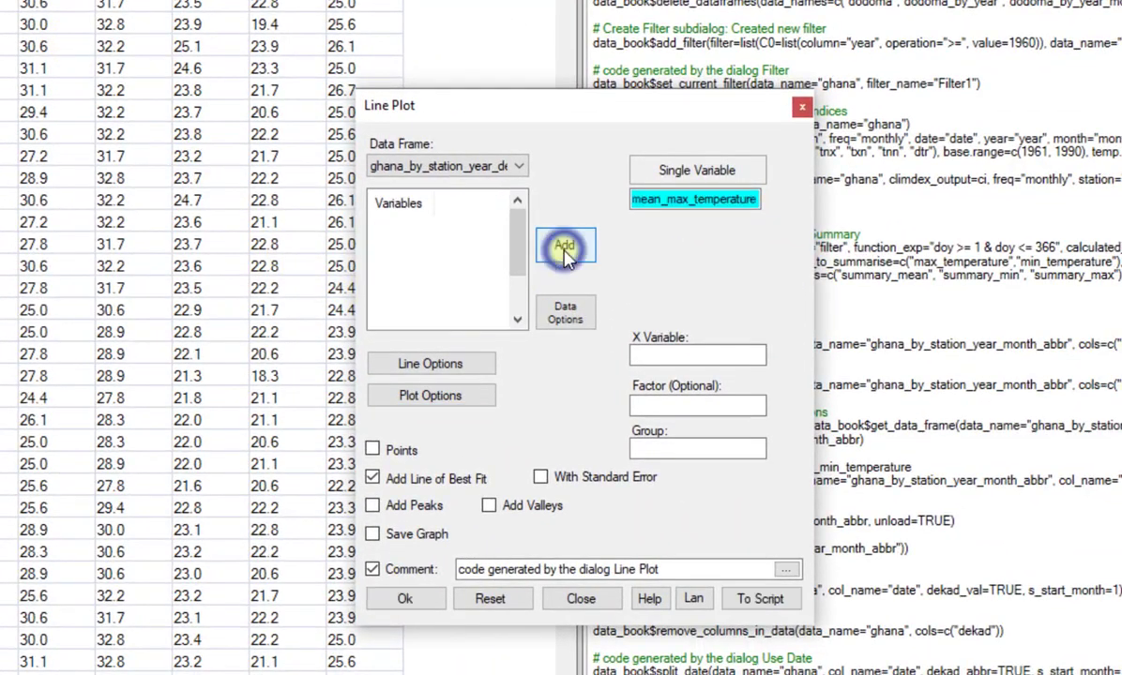
click(379, 240)
click(565, 249)
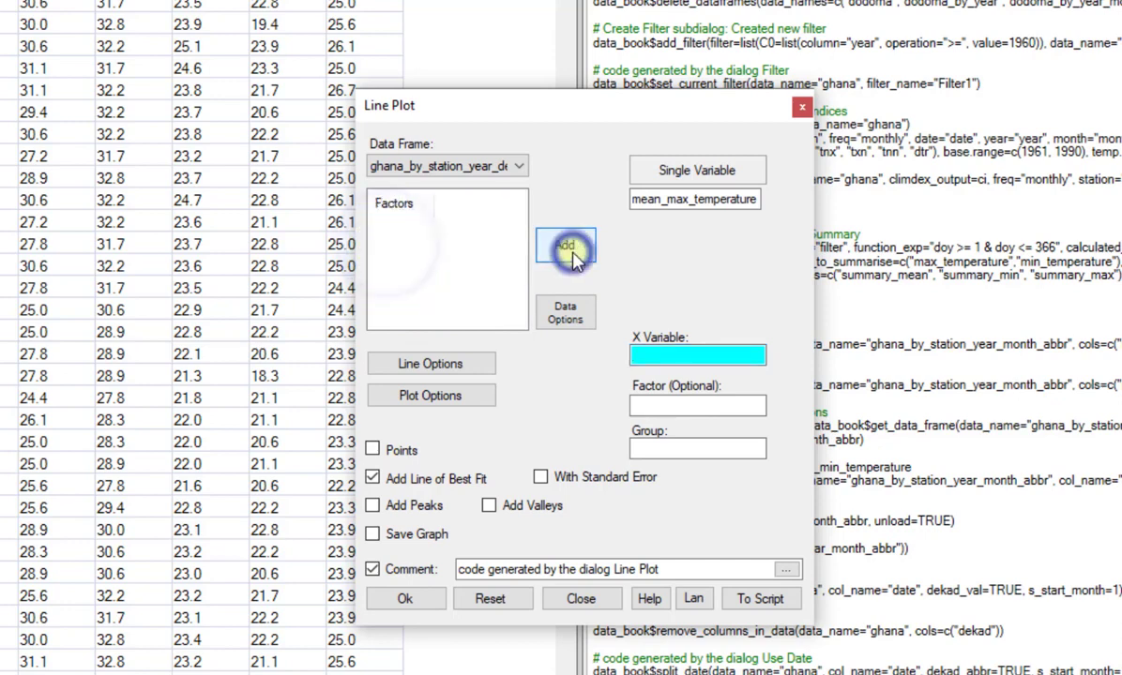
click(392, 226)
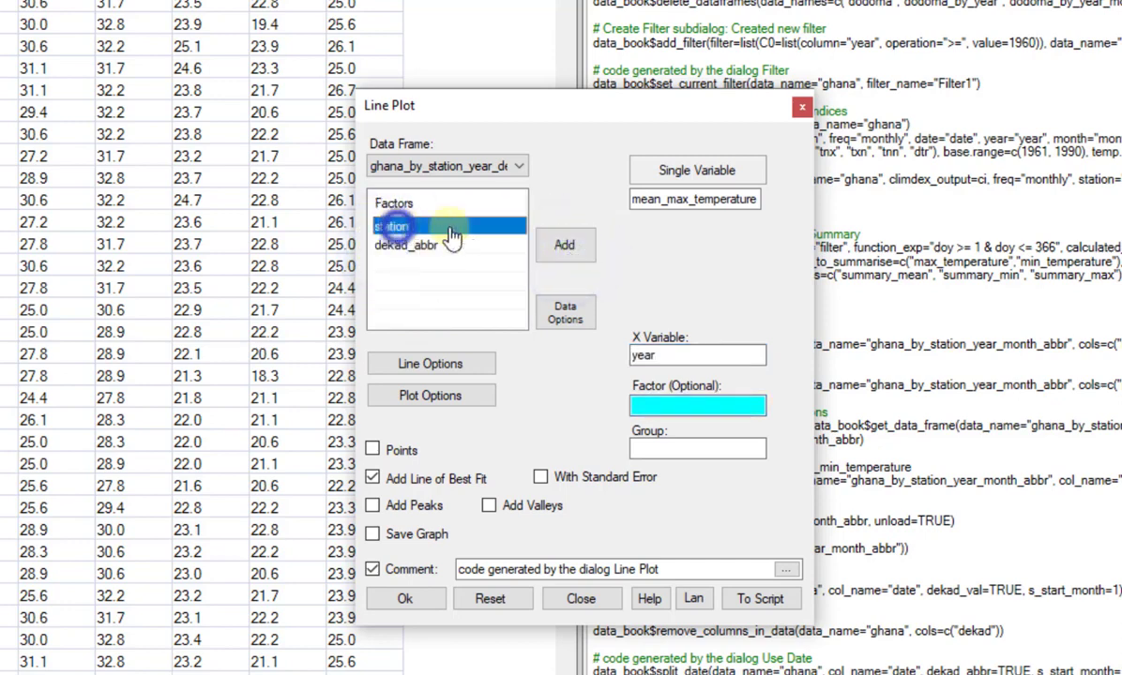
click(565, 245)
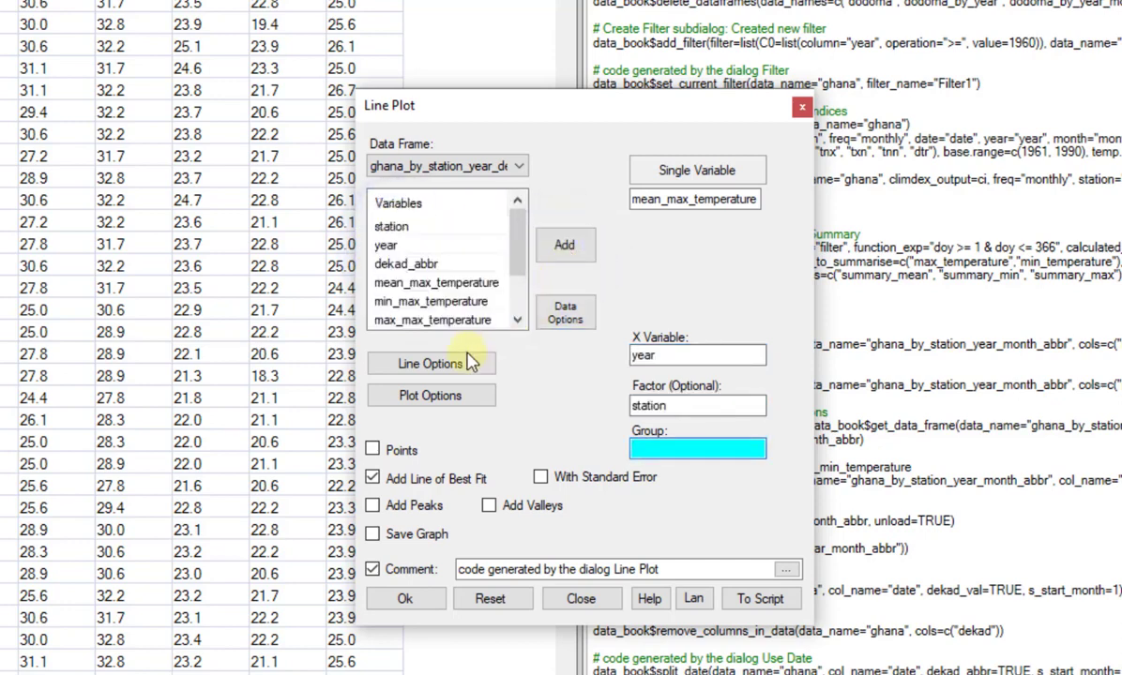
Facet the line plot by dekad_abbr and generate the mean_max_temperature graph.
click(445, 399)
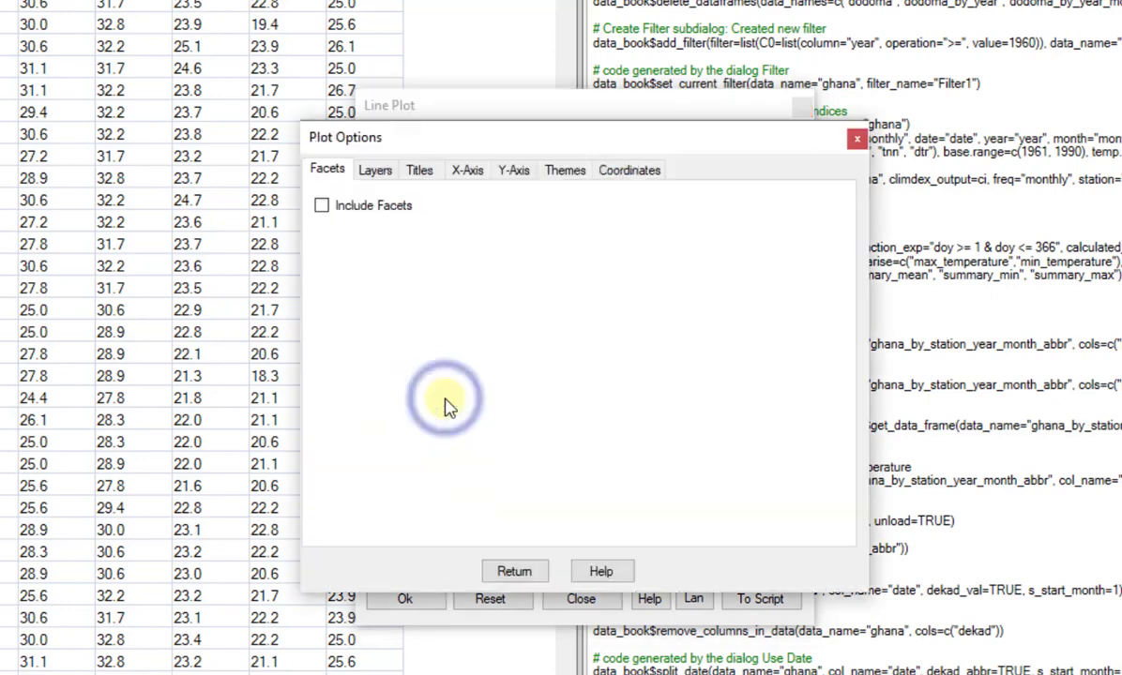
click(321, 205)
mouse_move(361, 334)
mouse_down()
mouse_move(373, 345)
mouse_move(371, 336)
mouse_up()
click(514, 334)
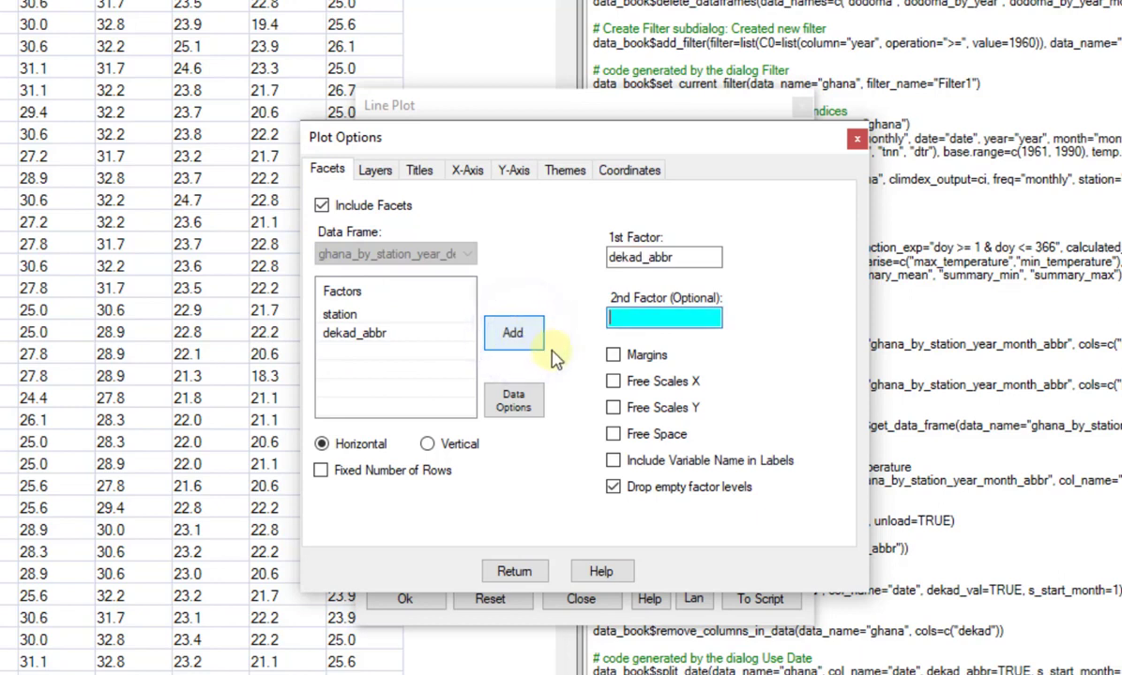
click(514, 571)
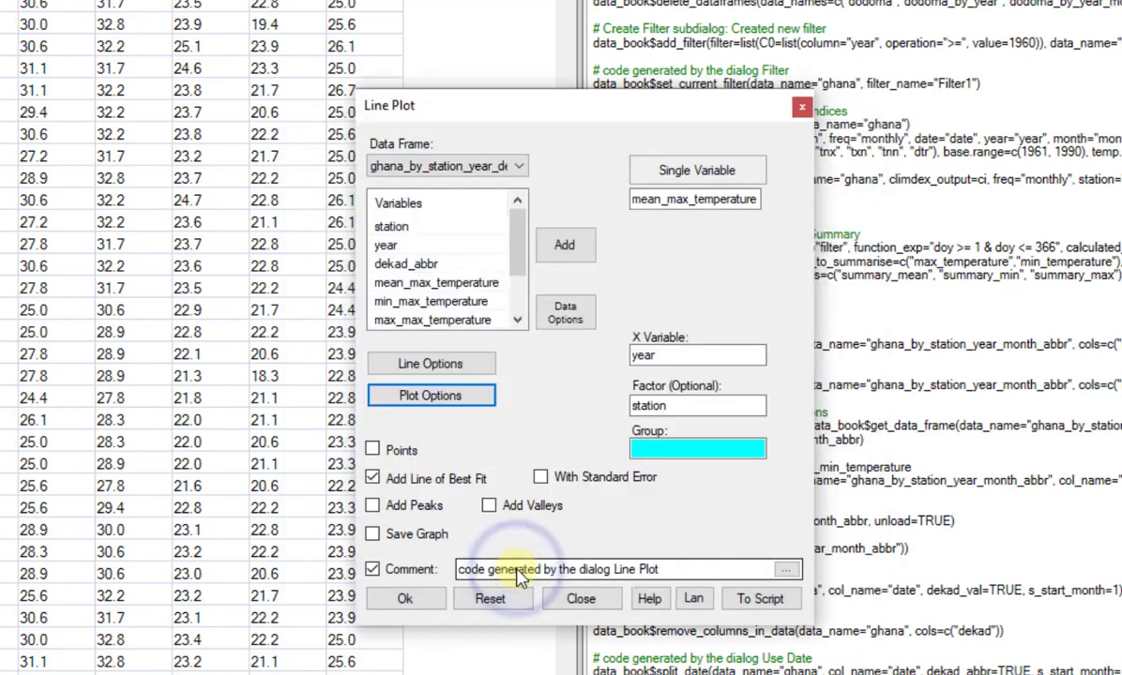
click(390, 605)
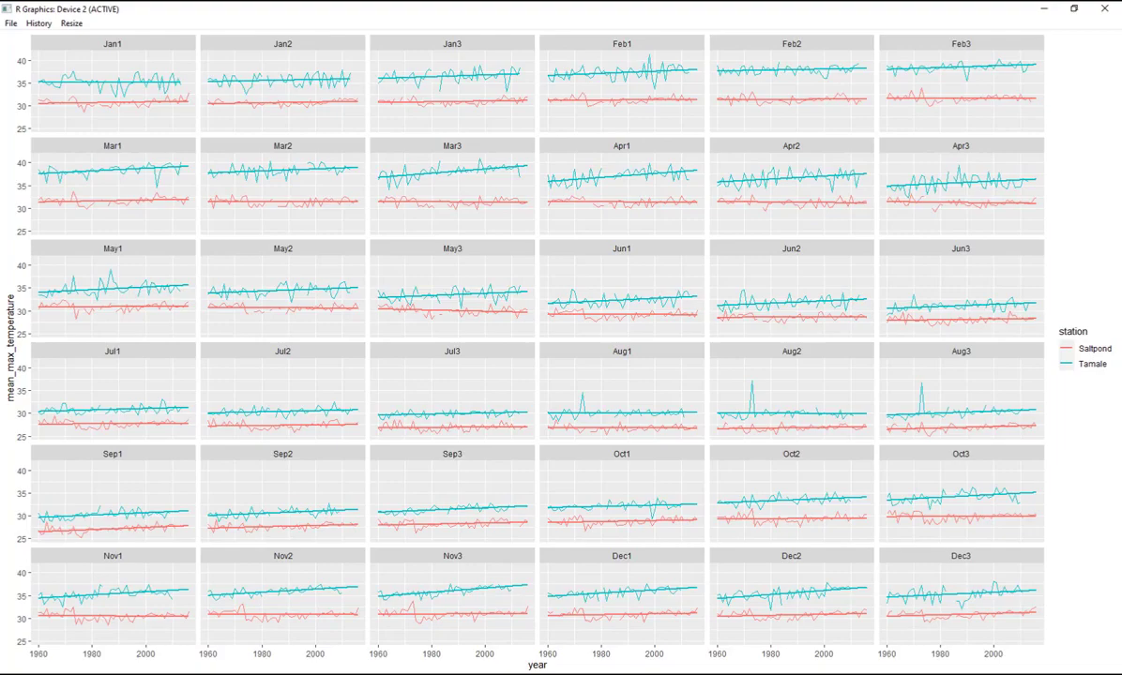
Replace the line plot's variable with mean_min_temperature and generate the dekad-faceted graph again.
click(323, 672)
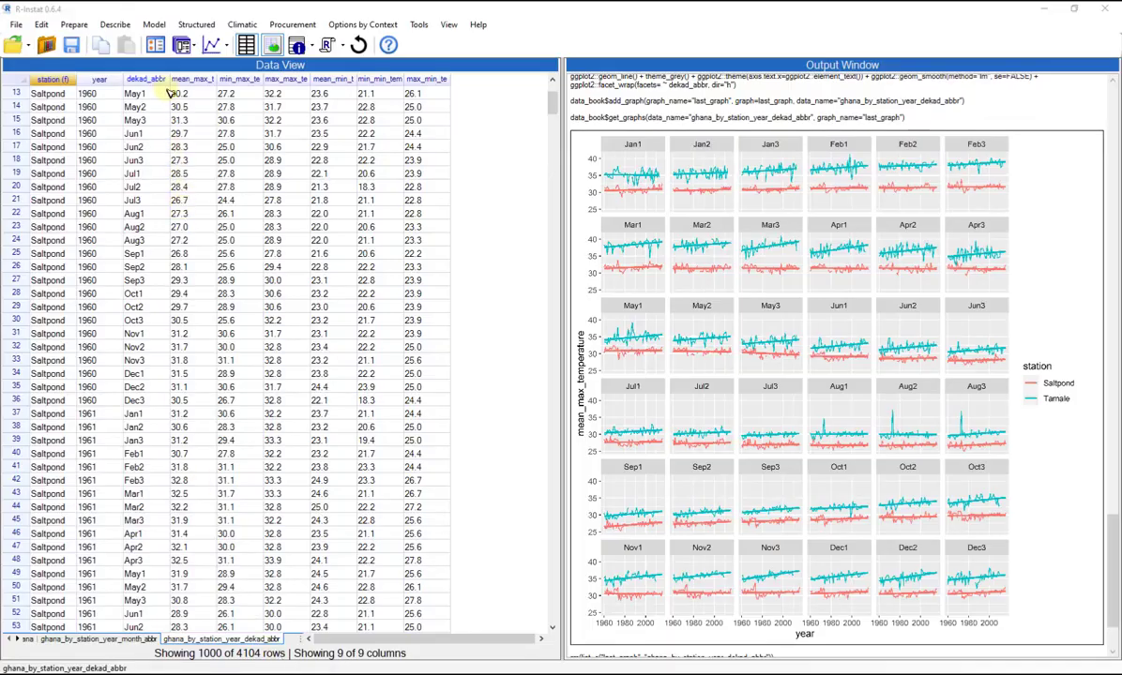
click(155, 45)
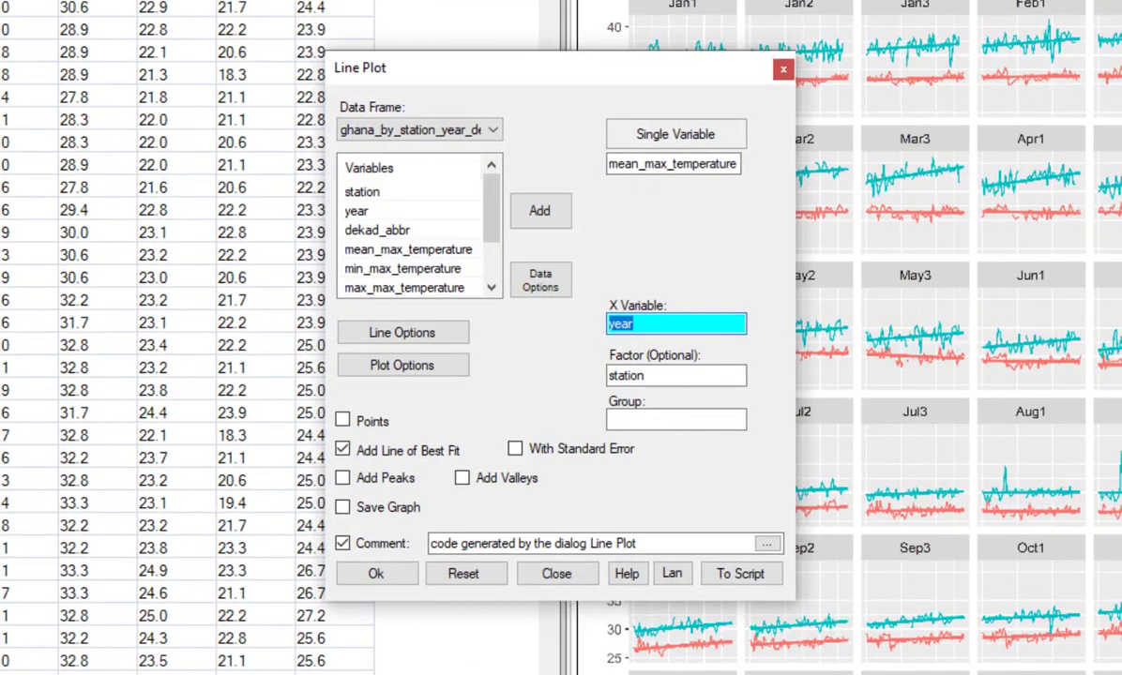
click(648, 167)
drag(493, 232, 496, 250)
click(426, 268)
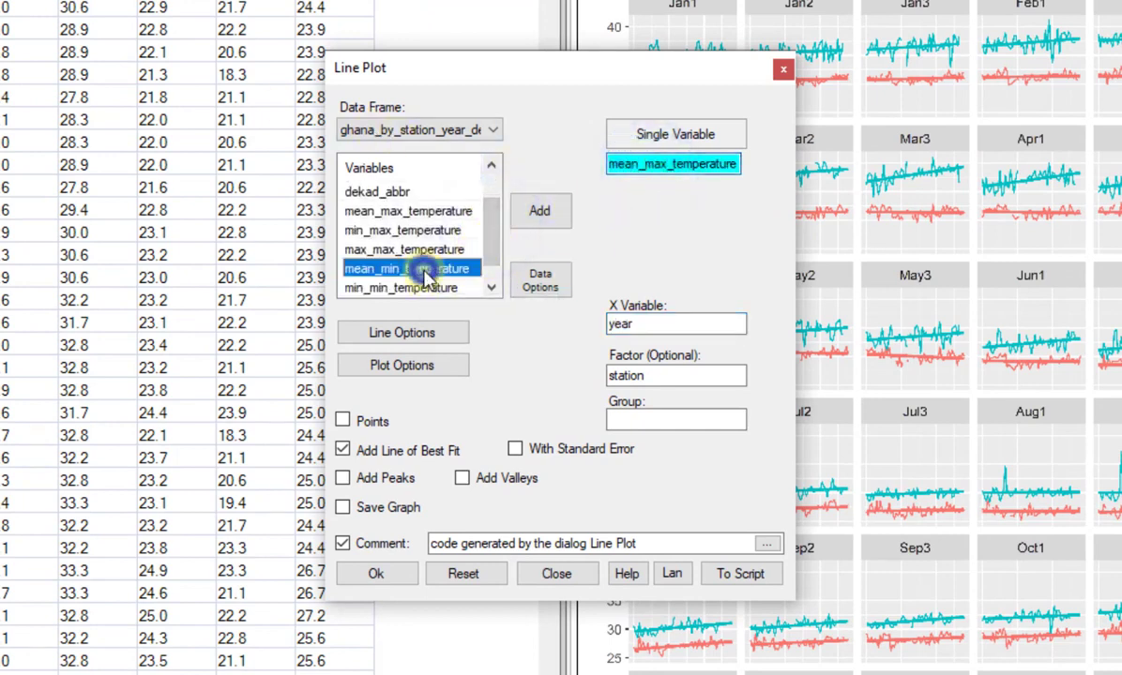
click(540, 212)
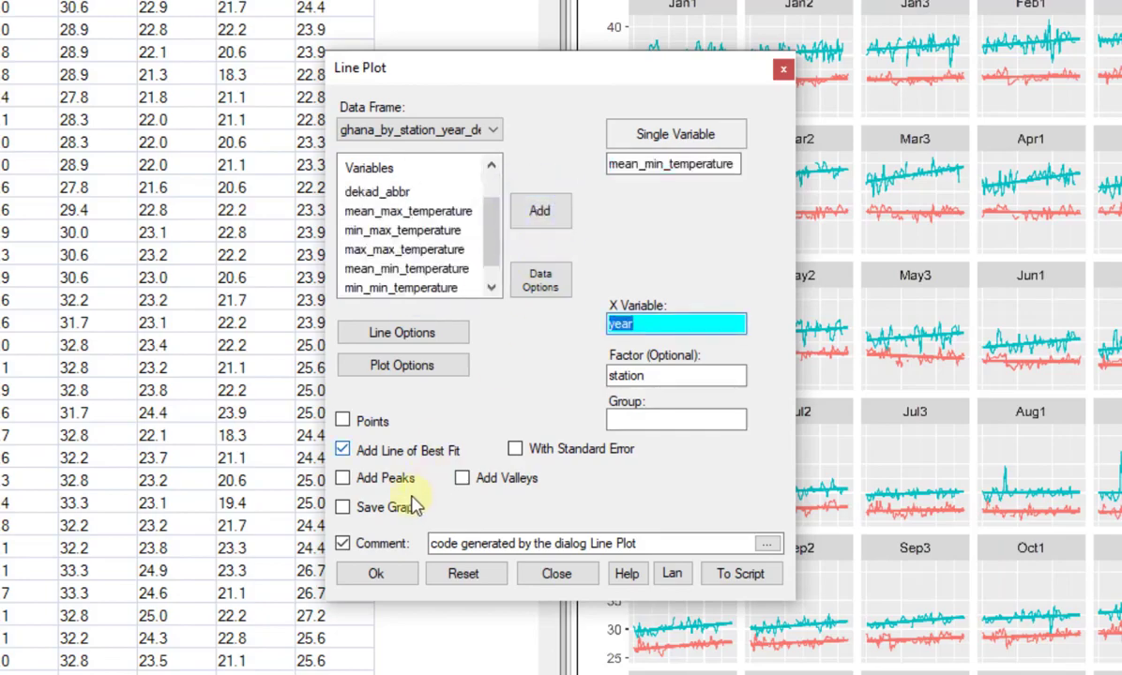
click(374, 575)
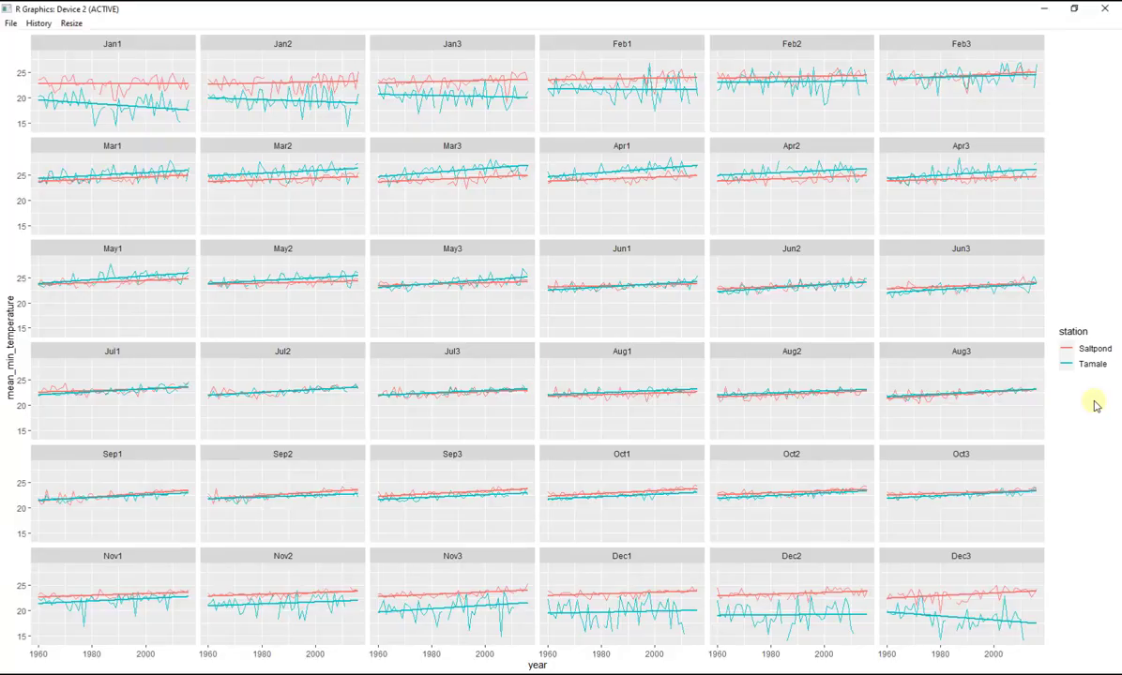